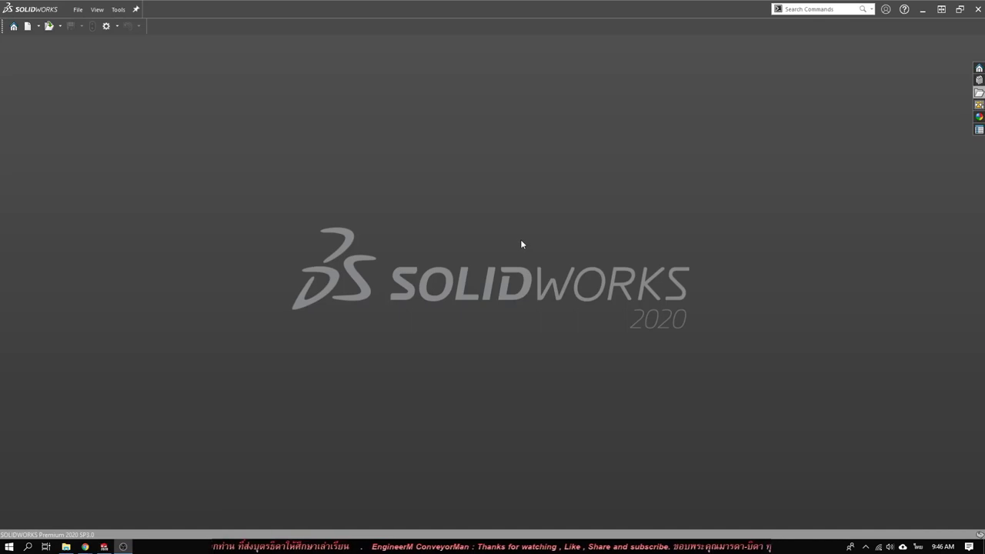
# Create a new blank part, Part3, from the KEERAWAT PART template
pyautogui.click(27, 26)
pyautogui.click(244, 194)
pyautogui.doubleClick(244, 194)
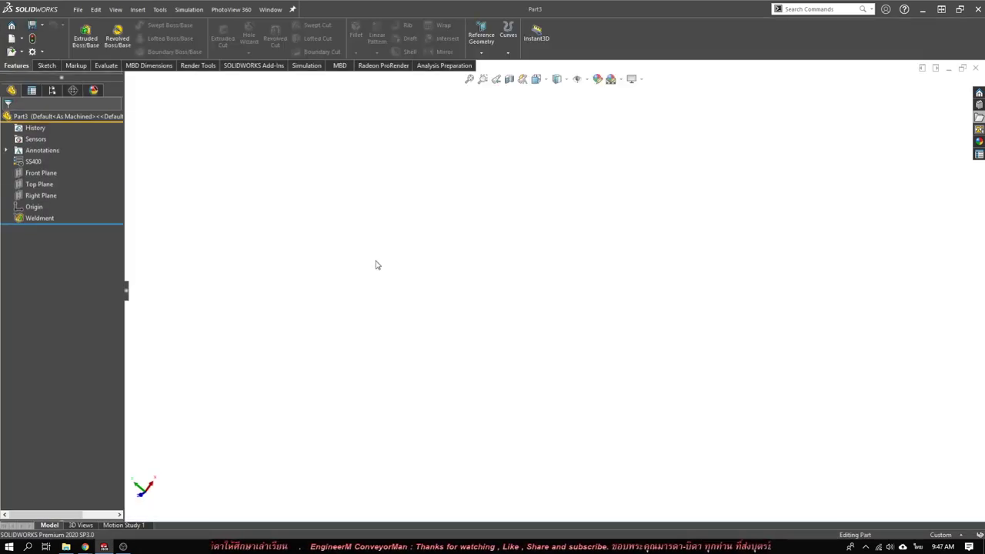
# Bring up the S-key shortcut bar and open its Customize settings on the Shortcut Bars tab
pyautogui.press('s')
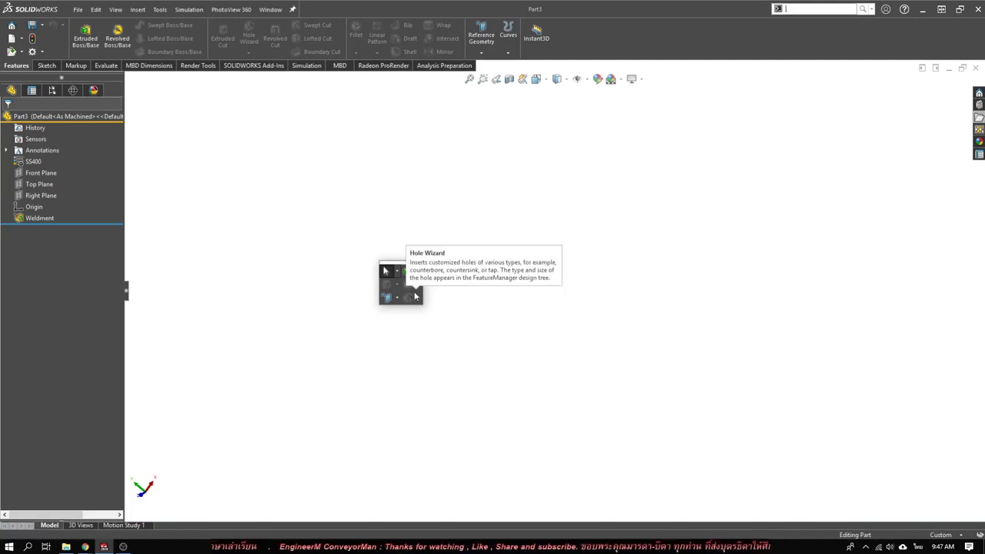
pyautogui.rightClick(414, 296)
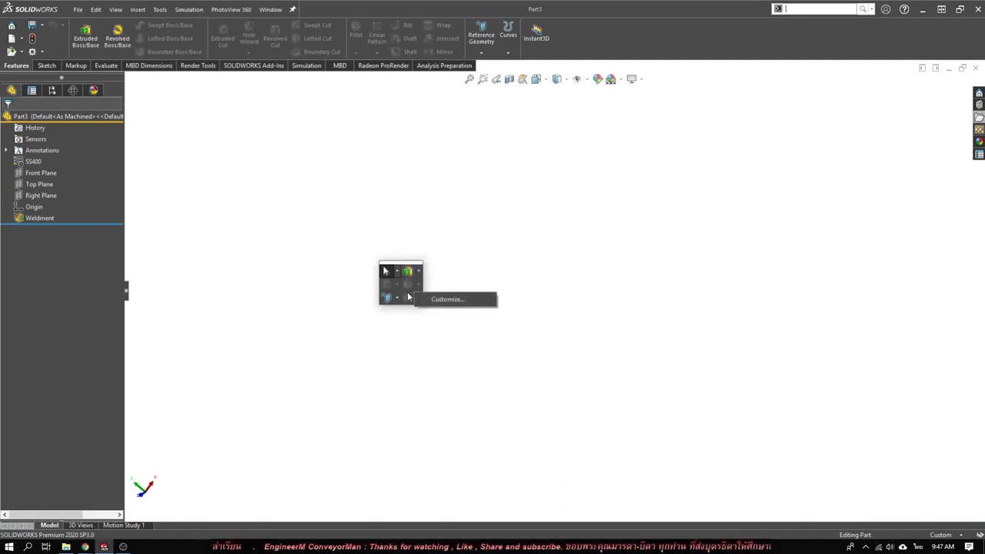
pyautogui.click(439, 299)
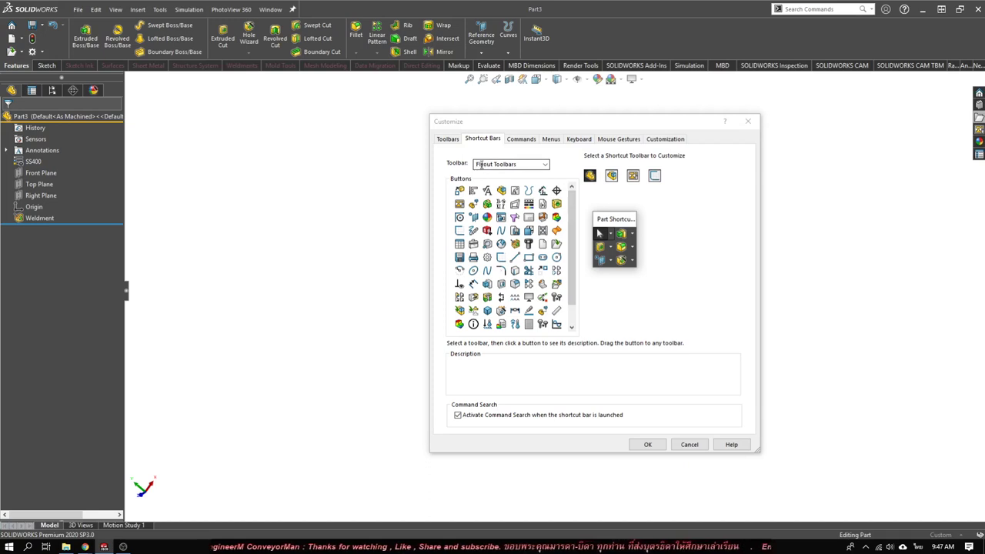
# Move the Part shortcut preview aside and set the Toolbar list to Features
pyautogui.moveTo(611, 220)
pyautogui.mouseDown()
pyautogui.moveTo(403, 115)
pyautogui.moveTo(830, 175)
pyautogui.moveTo(592, 201)
pyautogui.mouseUp()
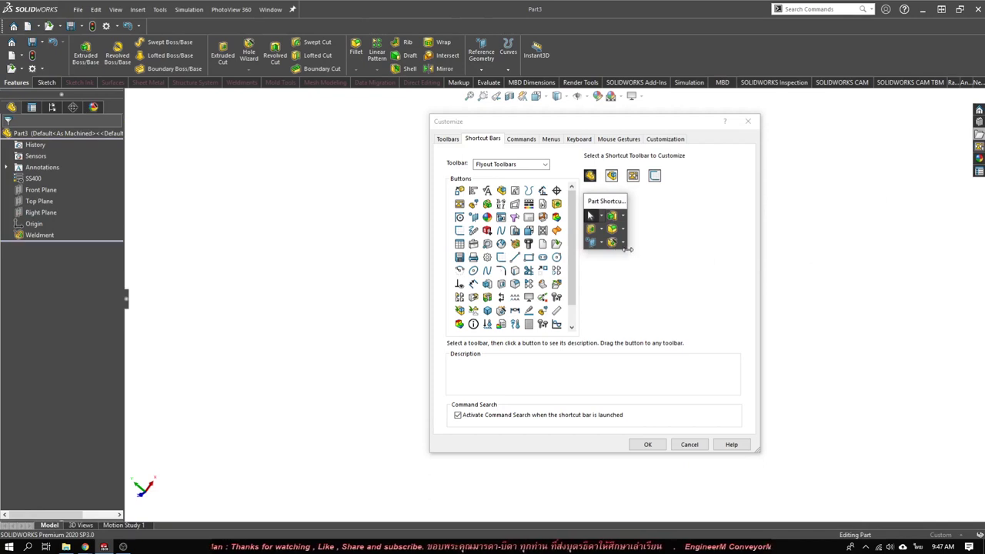
pyautogui.click(545, 165)
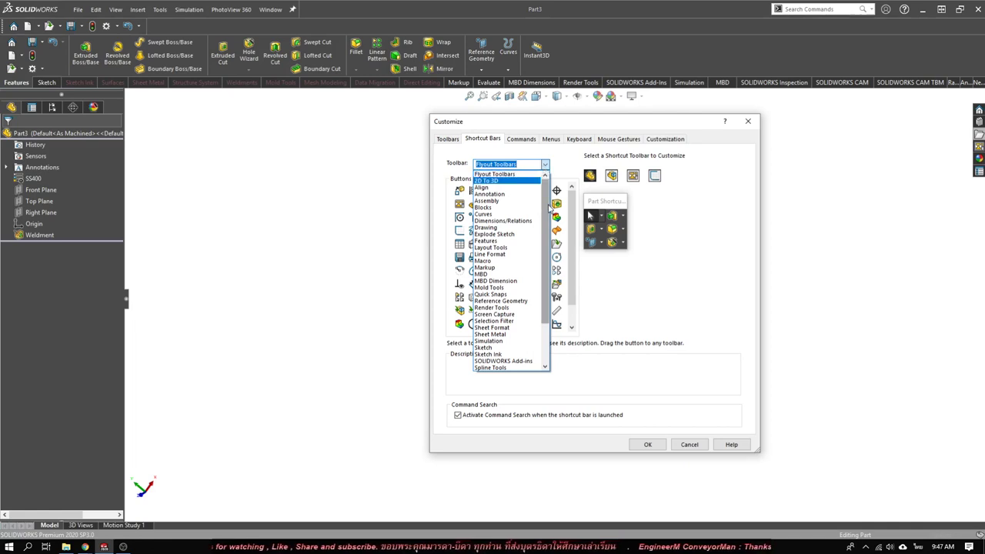
pyautogui.moveTo(548, 209); pyautogui.dragTo(544, 246)
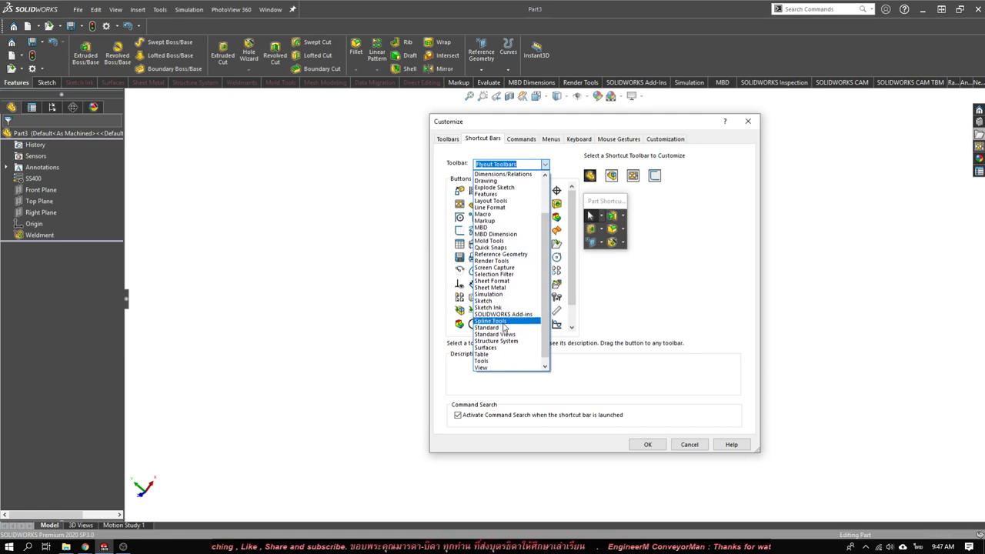
pyautogui.scroll(2, 496, 261)
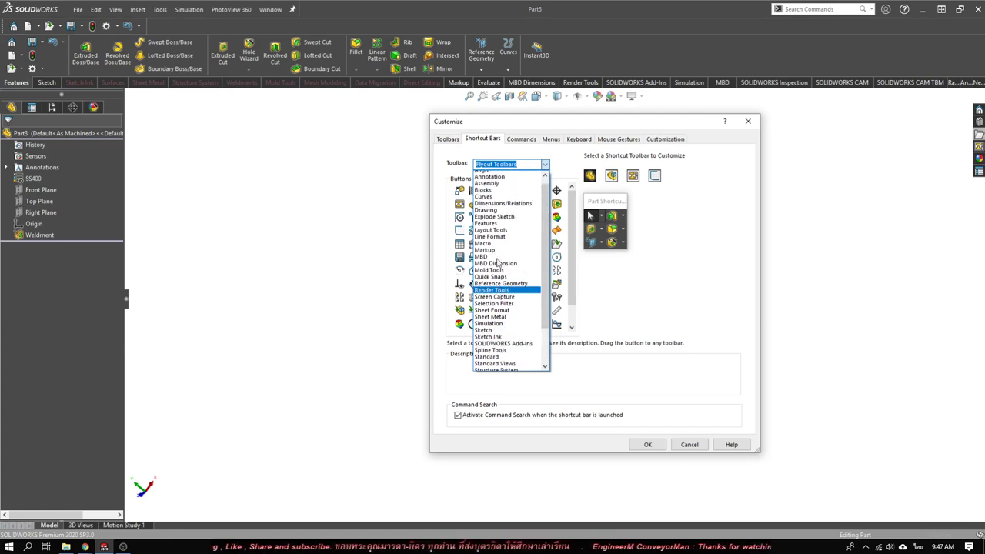
pyautogui.click(485, 224)
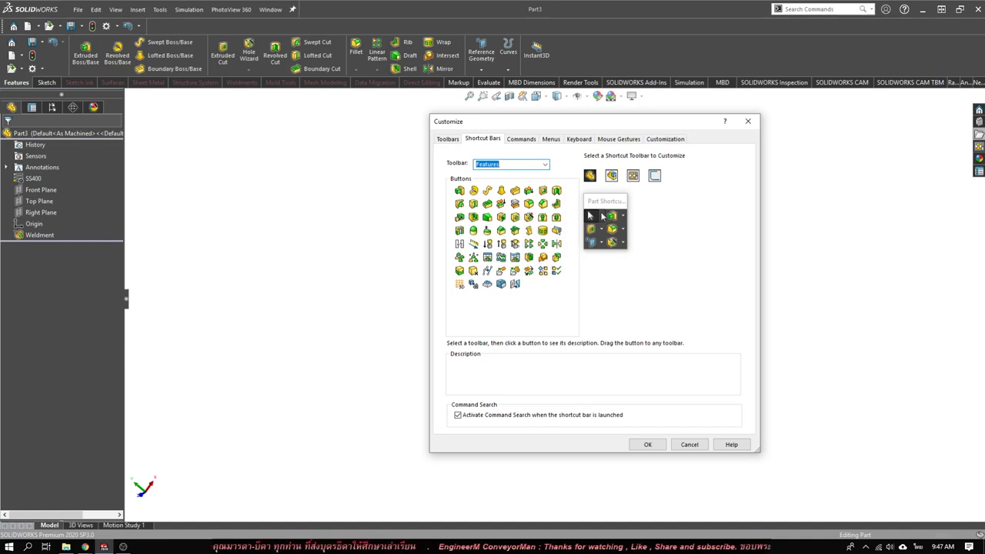
# Add Swept Cut, Lofted Cut, Rib, Scale, Shell, Draft, Move Face, Advanced Hole and Thread to the Part bar
pyautogui.moveTo(603, 201); pyautogui.dragTo(601, 197)
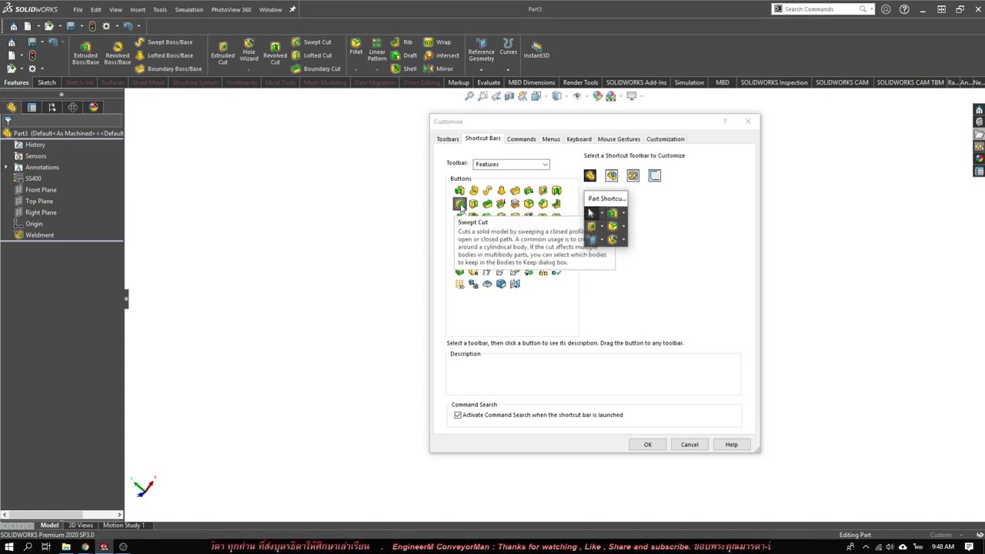
pyautogui.moveTo(459, 204); pyautogui.dragTo(621, 249)
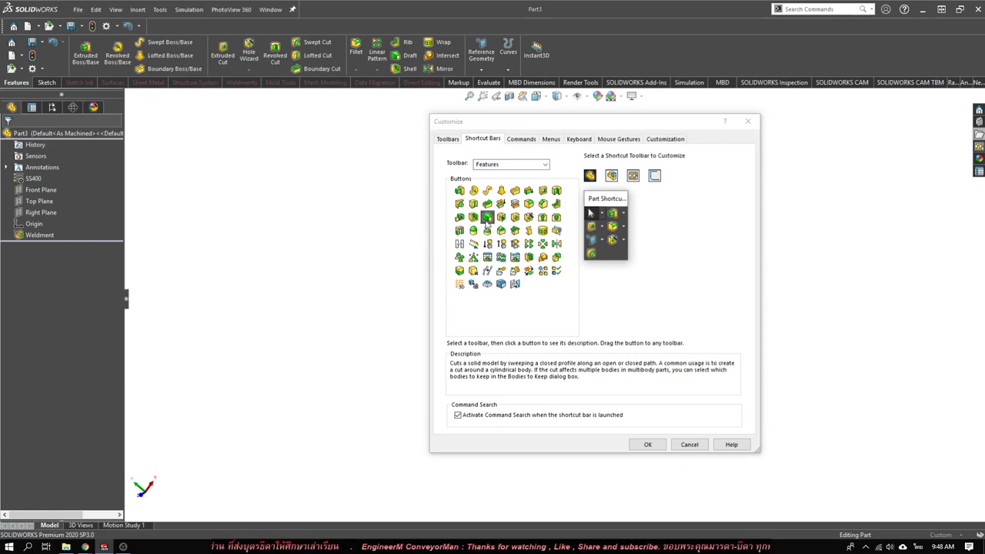
pyautogui.moveTo(475, 204); pyautogui.dragTo(594, 259)
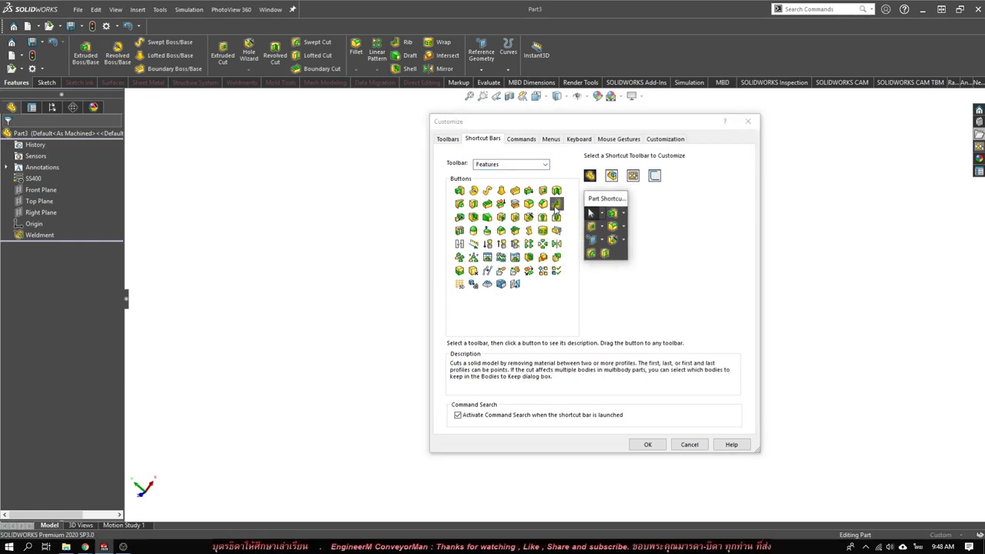
pyautogui.moveTo(556, 204); pyautogui.dragTo(616, 257)
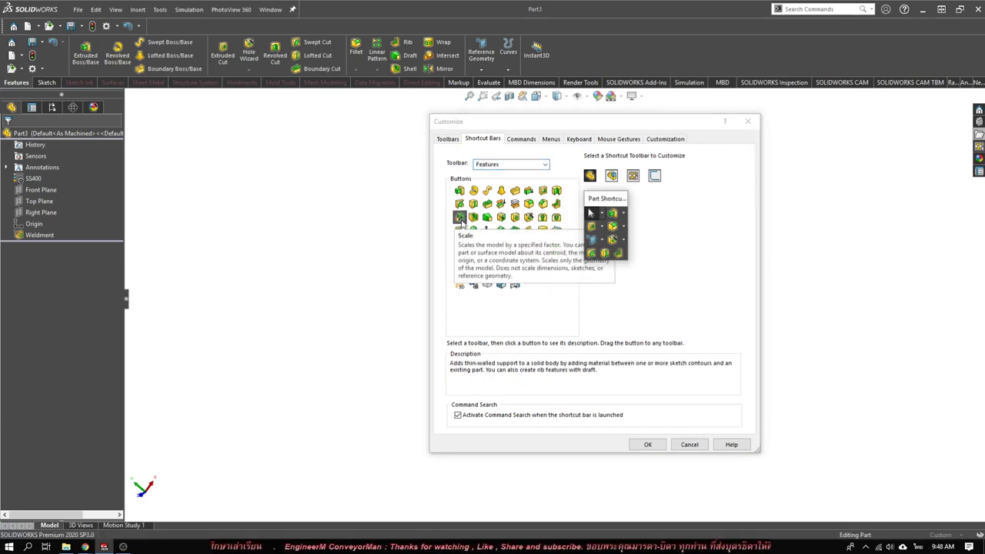
pyautogui.moveTo(459, 230); pyautogui.dragTo(622, 257)
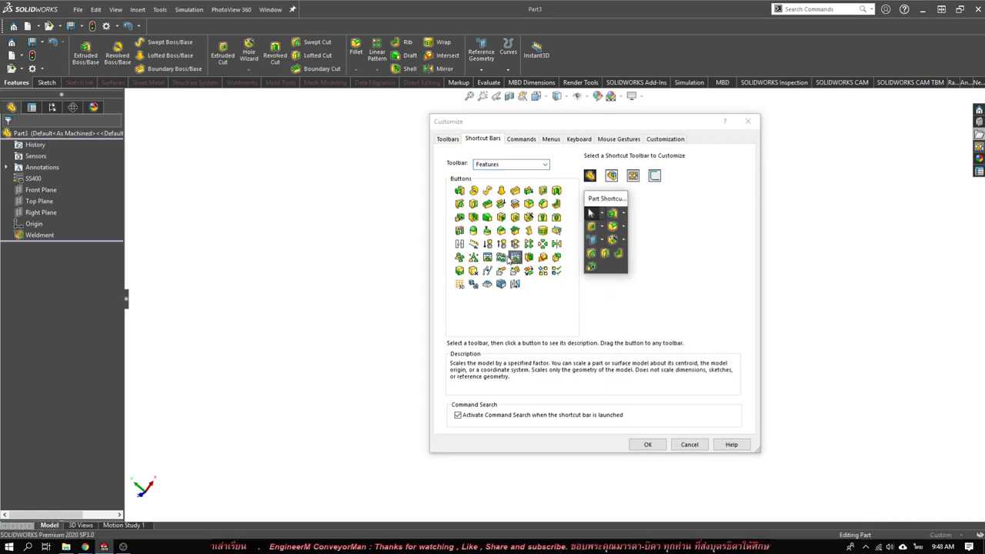
pyautogui.moveTo(473, 218); pyautogui.dragTo(606, 266)
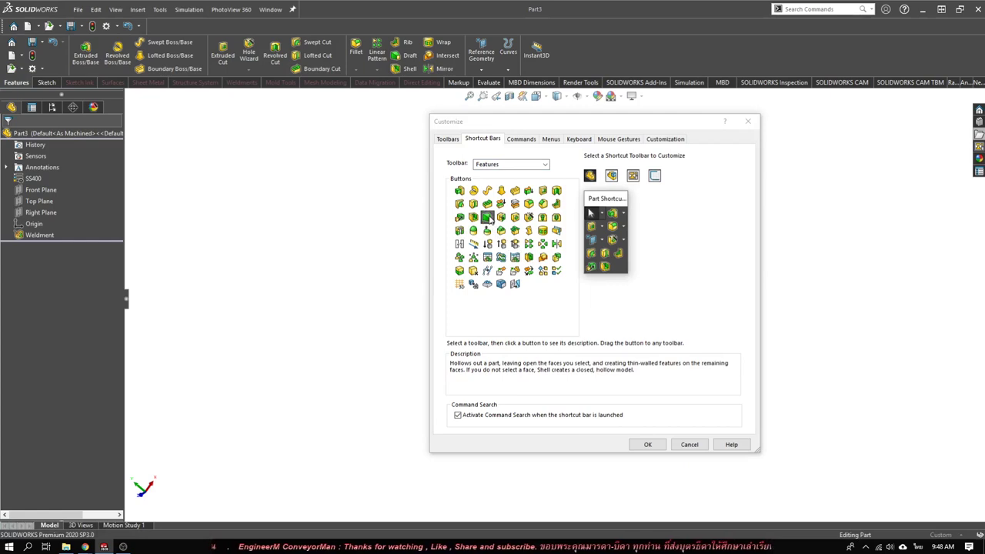
pyautogui.moveTo(487, 217); pyautogui.dragTo(618, 267)
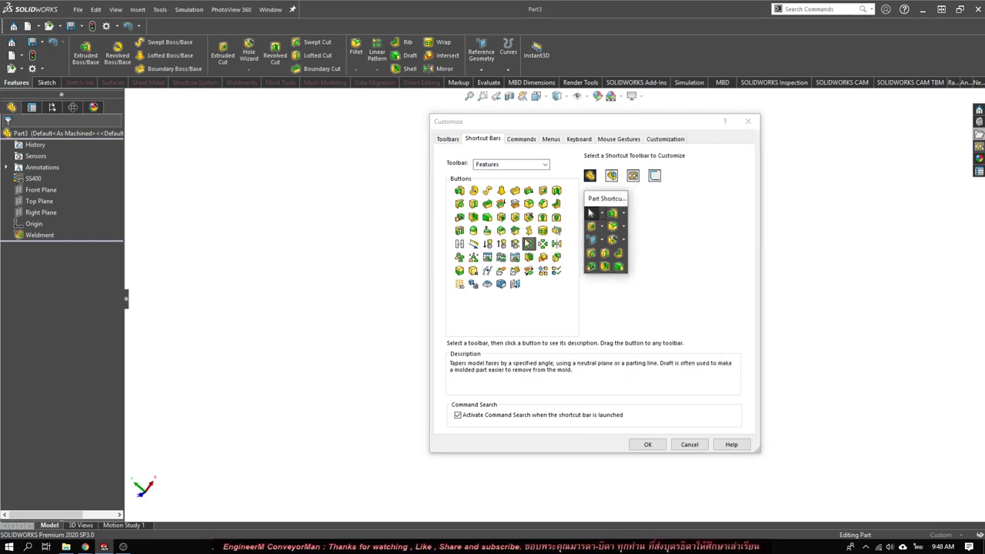
pyautogui.moveTo(501, 217)
pyautogui.mouseDown()
pyautogui.moveTo(624, 269)
pyautogui.moveTo(611, 270)
pyautogui.mouseUp()
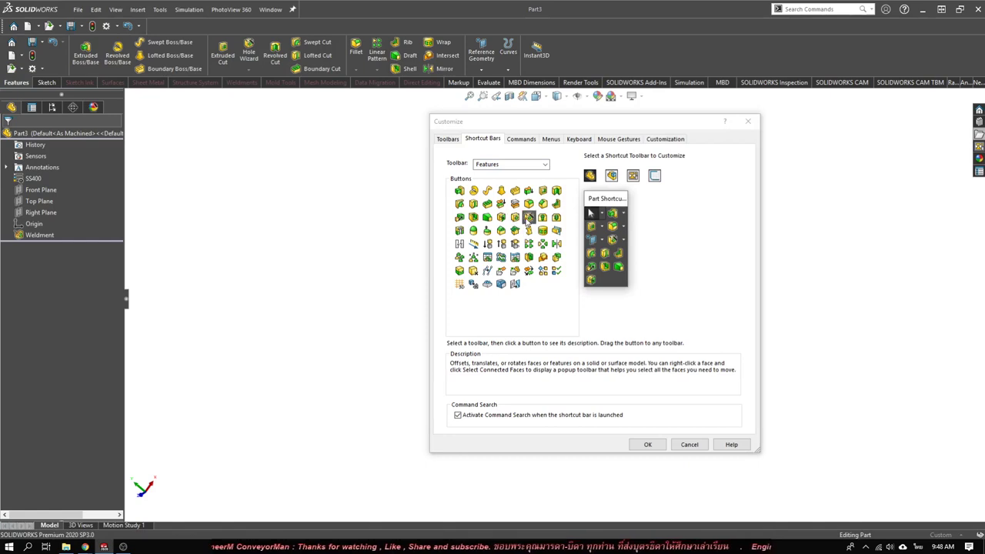
pyautogui.click(529, 218)
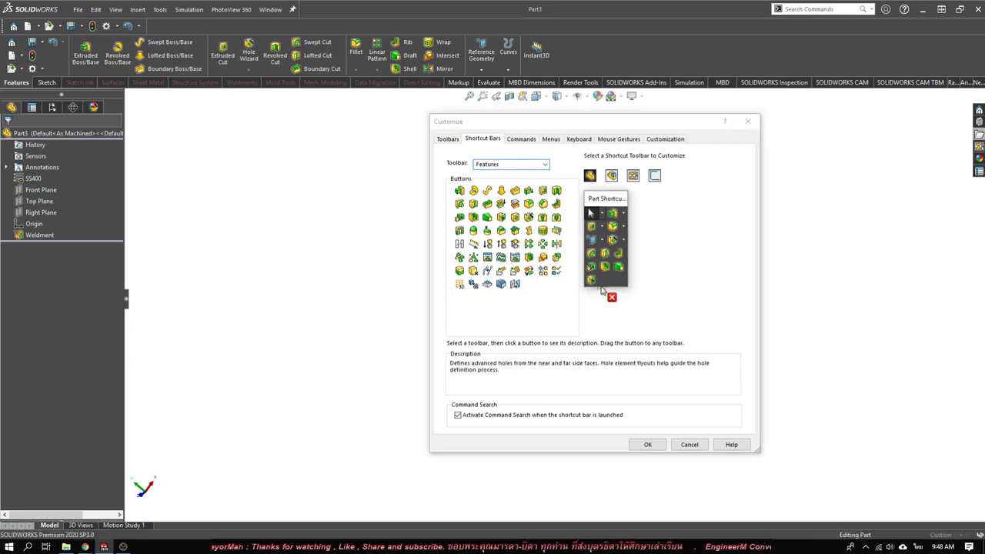
pyautogui.moveTo(543, 218); pyautogui.dragTo(598, 282)
pyautogui.moveTo(556, 219); pyautogui.dragTo(619, 284)
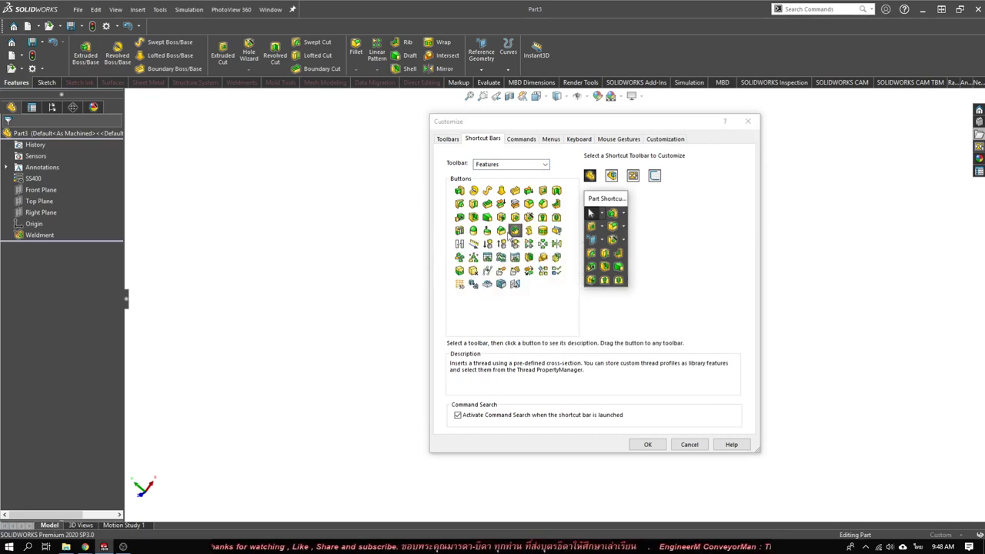
# Add Dome, Freeform, Deform, Indent, Flex, Wrap, Live Section, Model Break View and Instant3D to the Part bar
pyautogui.moveTo(514, 230)
pyautogui.mouseDown()
pyautogui.moveTo(559, 297)
pyautogui.moveTo(625, 292)
pyautogui.mouseUp()
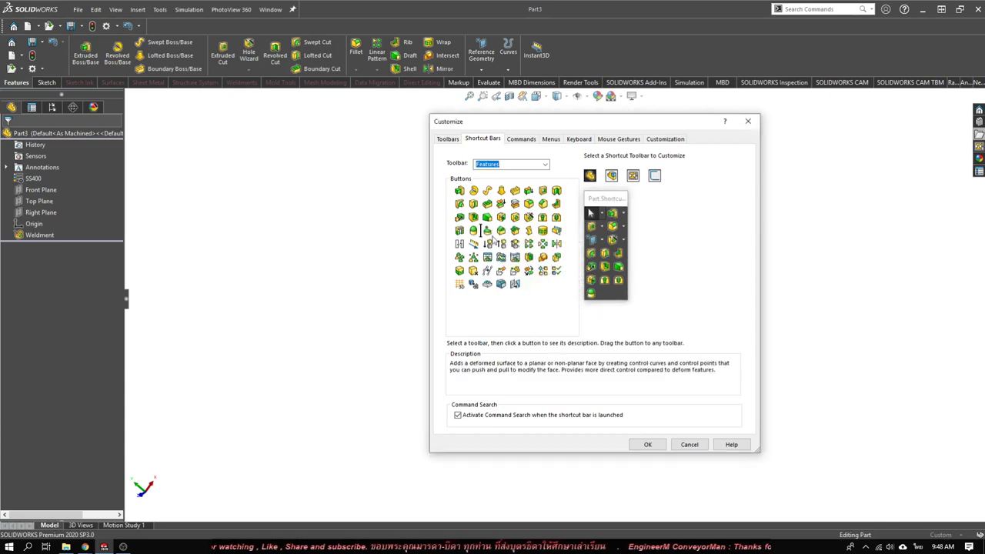
pyautogui.moveTo(486, 232); pyautogui.dragTo(604, 293)
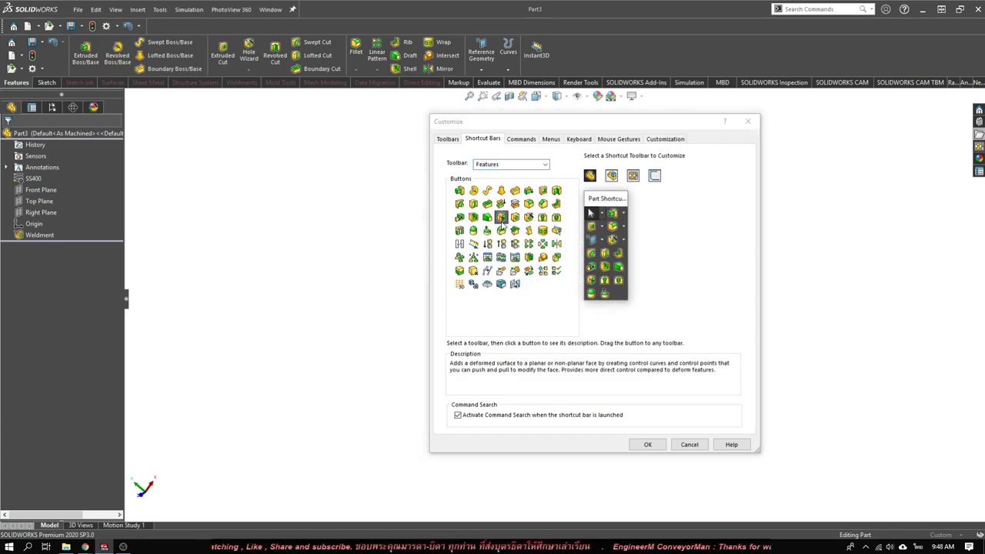
pyautogui.moveTo(501, 230)
pyautogui.mouseDown()
pyautogui.moveTo(592, 302)
pyautogui.moveTo(616, 298)
pyautogui.mouseUp()
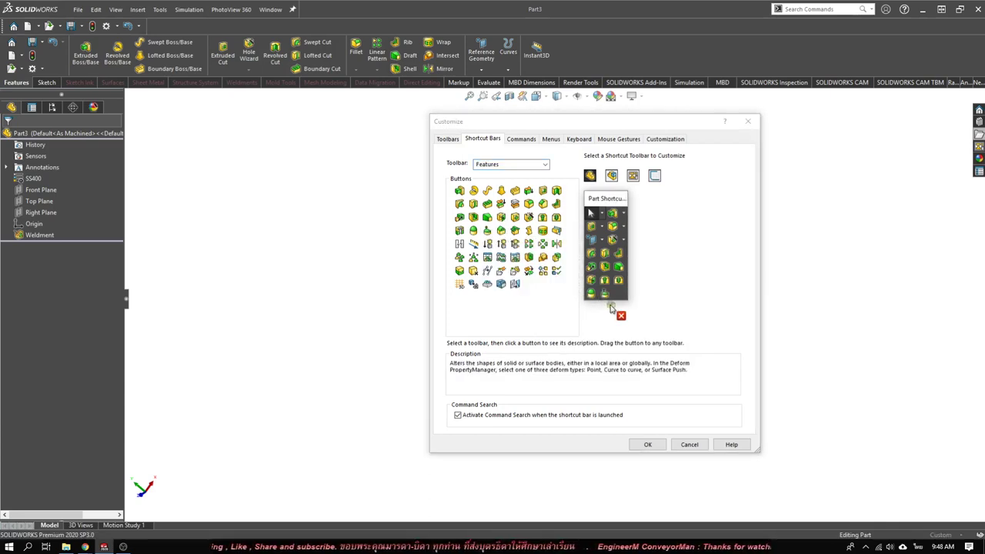
pyautogui.moveTo(516, 231); pyautogui.dragTo(624, 304)
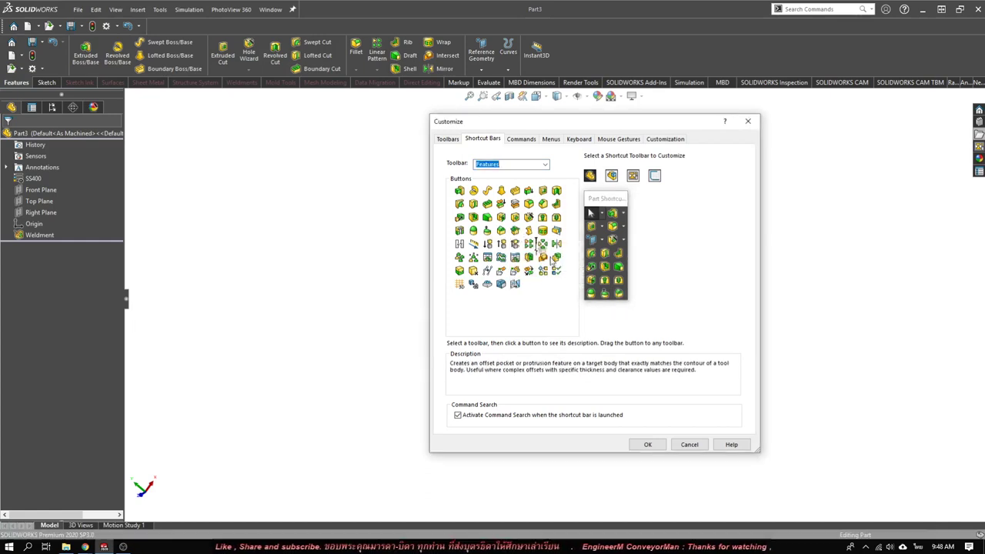
pyautogui.moveTo(529, 230); pyautogui.dragTo(605, 308)
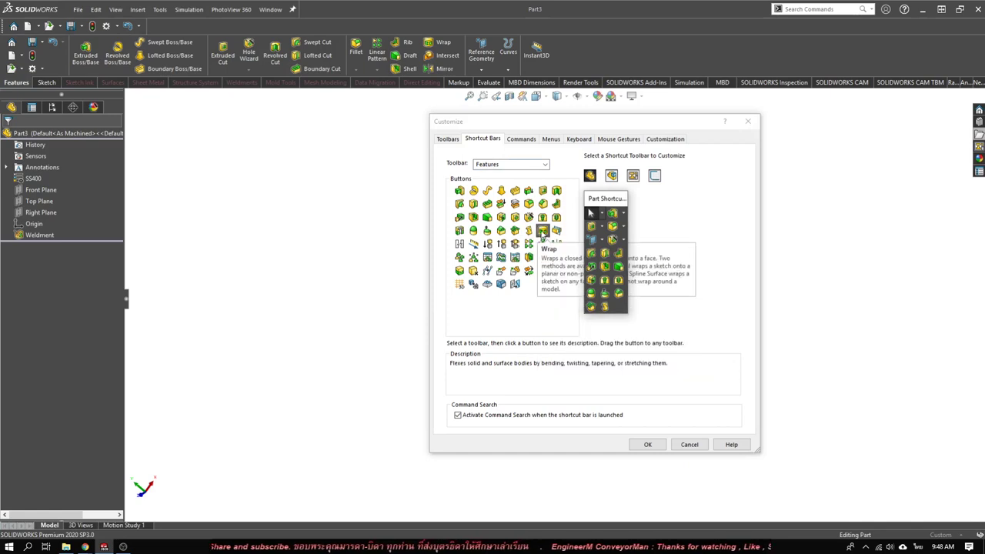
pyautogui.moveTo(543, 230); pyautogui.dragTo(612, 308)
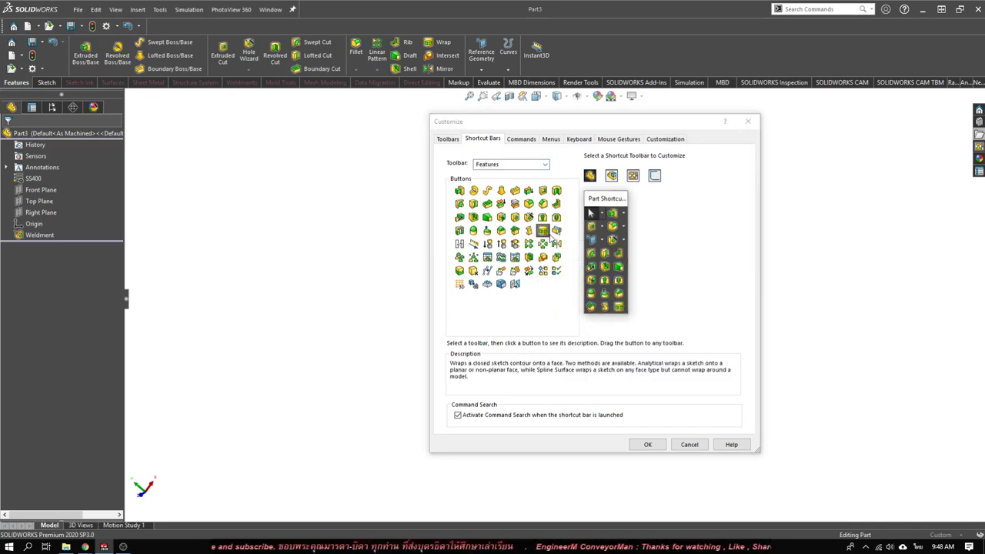
pyautogui.moveTo(556, 233); pyautogui.dragTo(624, 310)
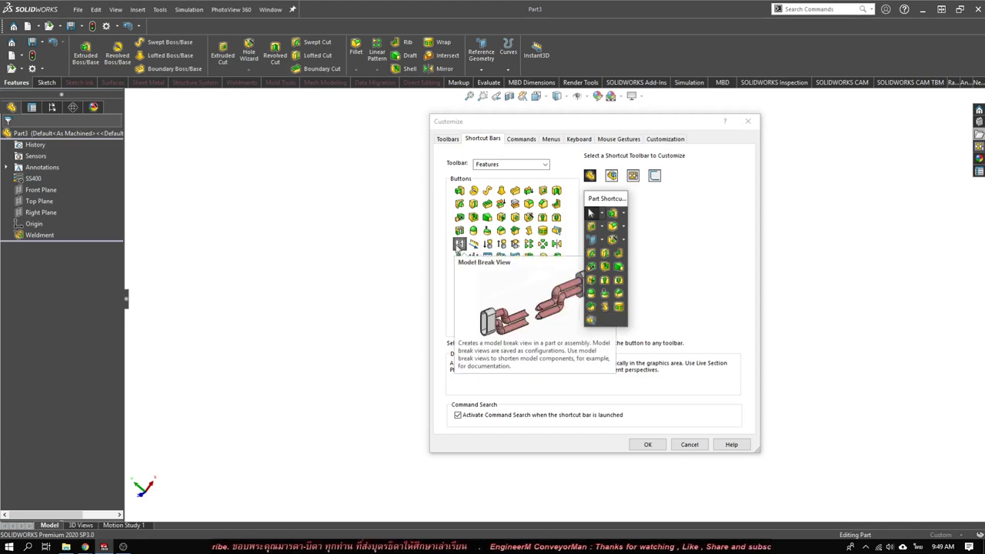
pyautogui.moveTo(458, 245); pyautogui.dragTo(604, 319)
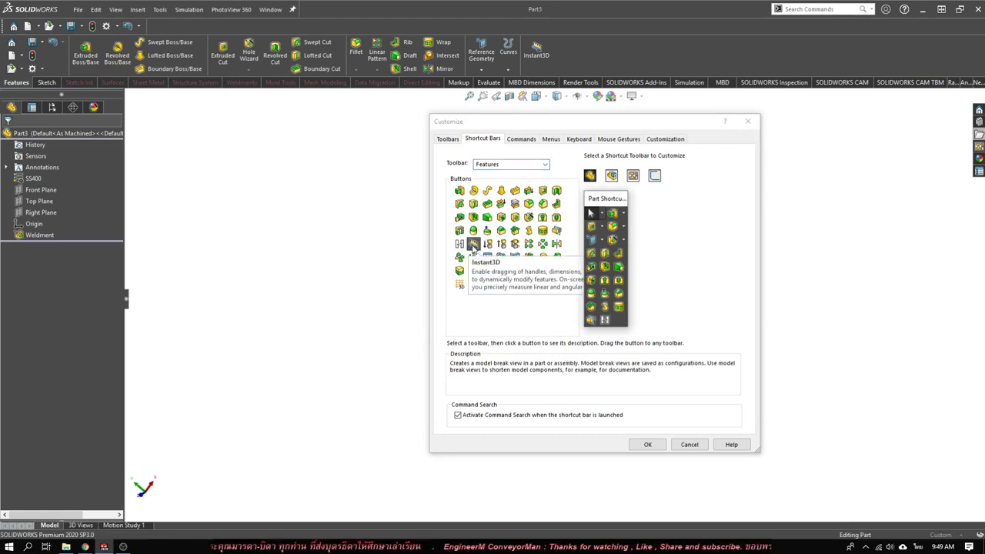
pyautogui.moveTo(473, 244); pyautogui.dragTo(617, 323)
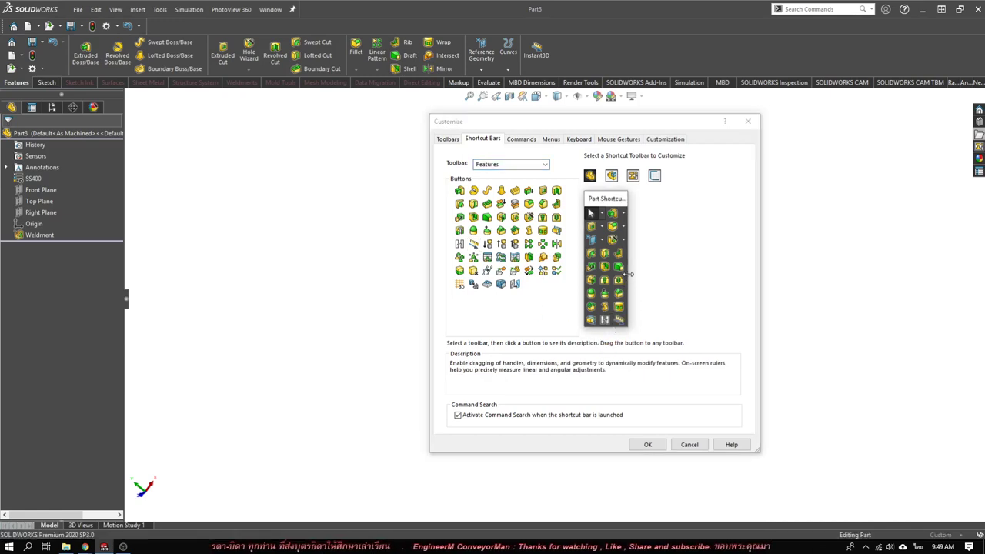
# Widen the Part bar and add Linear, Circular, Curve Driven, Sketch Driven and Fill Patterns plus Mirror
pyautogui.moveTo(639, 272); pyautogui.dragTo(671, 269)
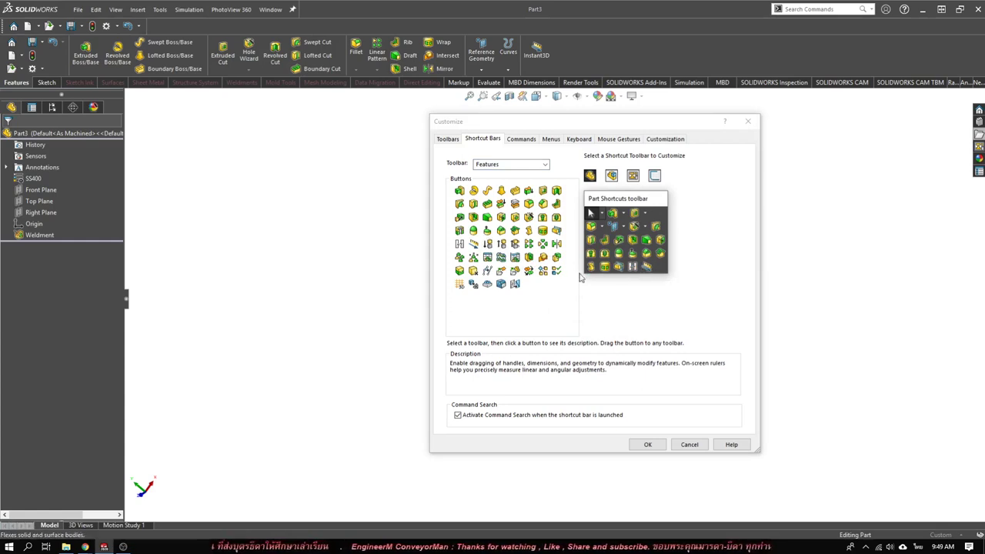
pyautogui.moveTo(529, 244); pyautogui.dragTo(660, 266)
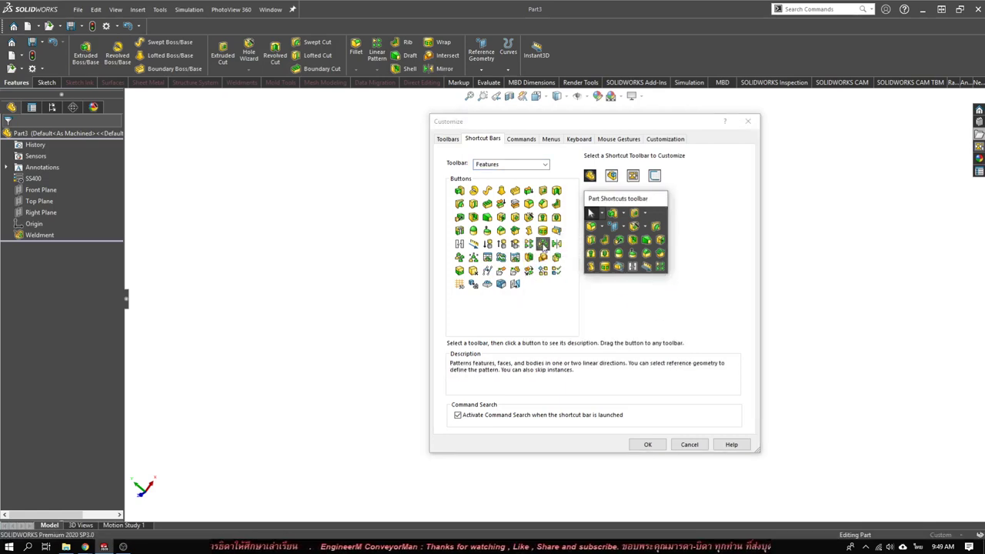
pyautogui.moveTo(542, 244)
pyautogui.mouseDown()
pyautogui.moveTo(665, 269)
pyautogui.moveTo(638, 288)
pyautogui.mouseUp()
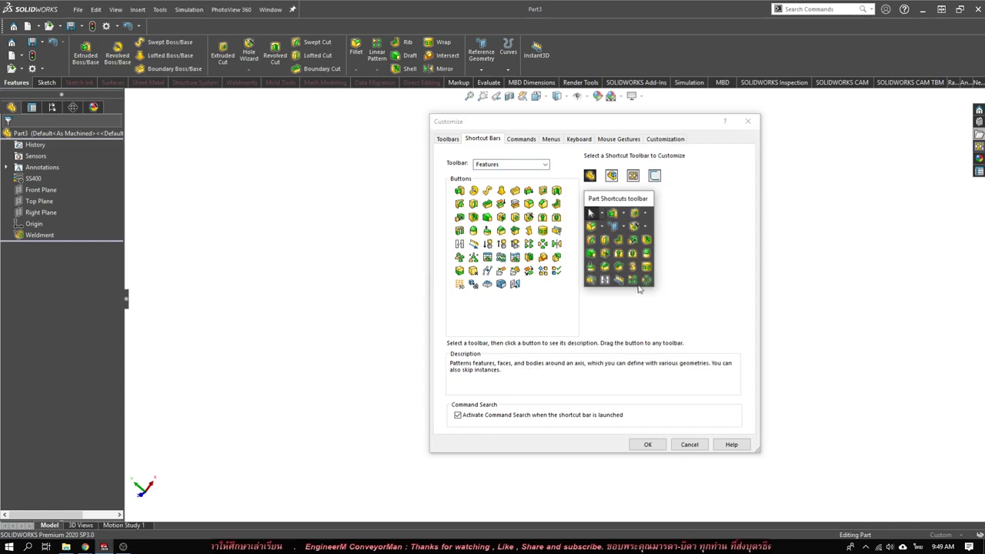
pyautogui.moveTo(556, 257); pyautogui.dragTo(645, 284)
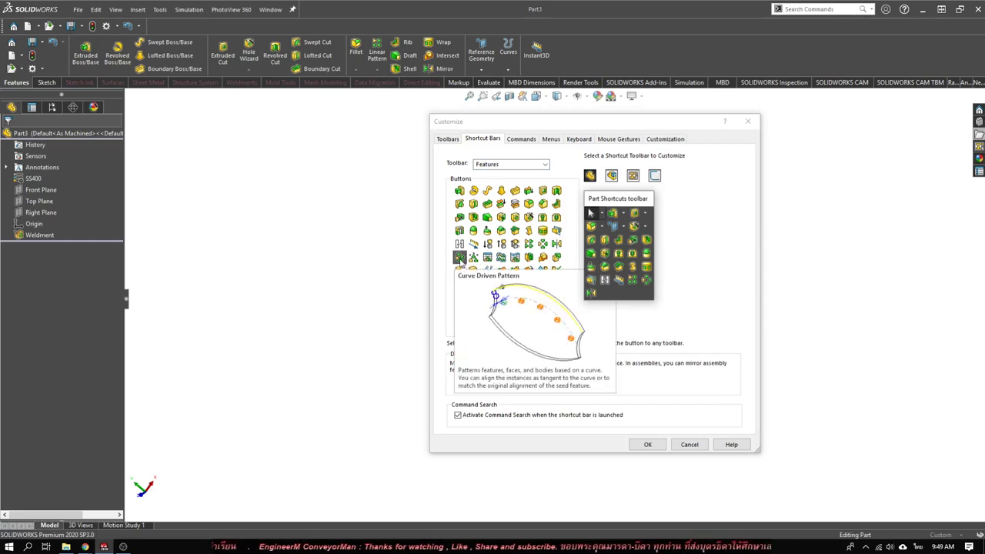
pyautogui.click(460, 258)
pyautogui.moveTo(459, 258); pyautogui.dragTo(647, 291)
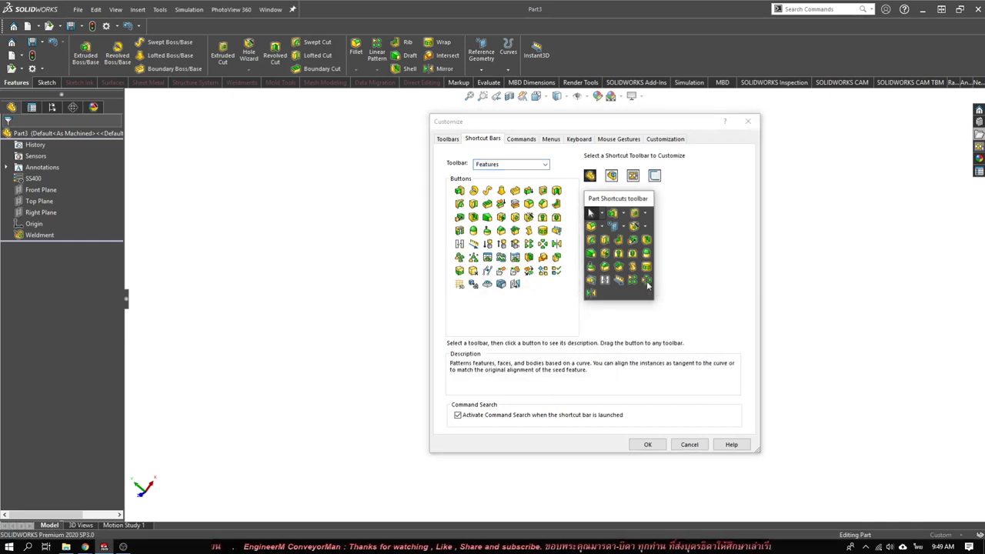
pyautogui.moveTo(474, 259); pyautogui.dragTo(599, 296)
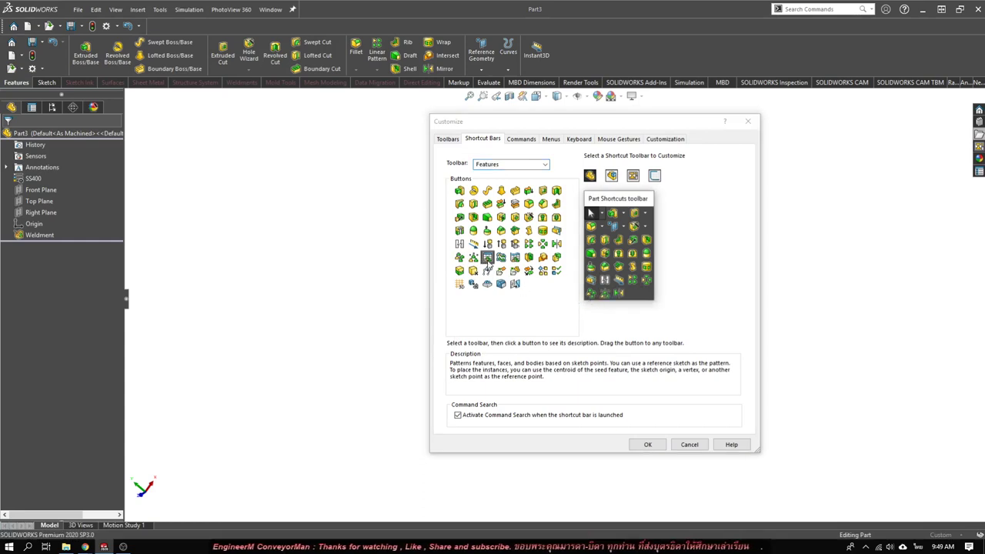
pyautogui.moveTo(501, 258); pyautogui.dragTo(608, 302)
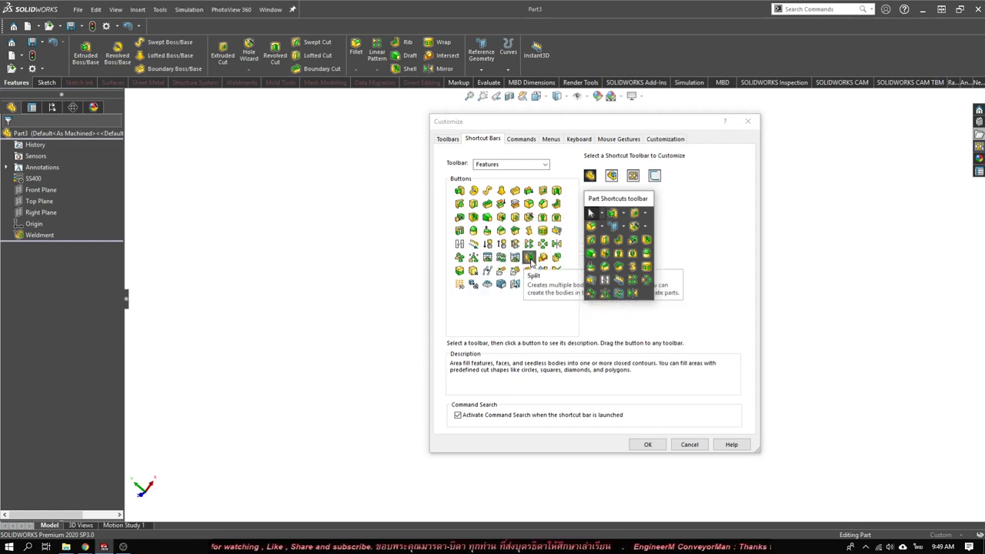
# Add Split, Combine, Join, Delete/Keep Body, Grid System, Insert Part and Move/Copy Bodies to the Part bar
pyautogui.moveTo(528, 258); pyautogui.dragTo(645, 305)
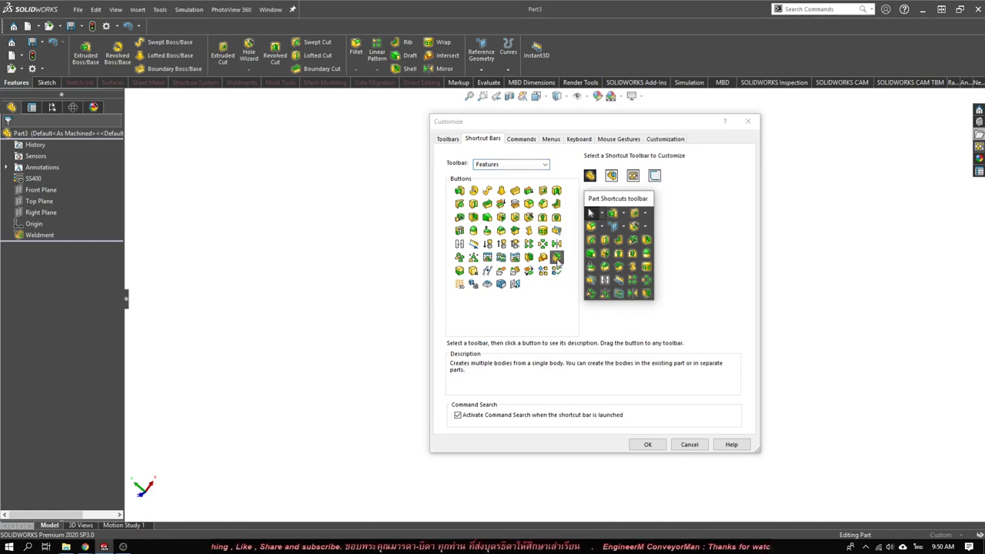
pyautogui.moveTo(556, 271)
pyautogui.mouseDown()
pyautogui.moveTo(648, 297)
pyautogui.moveTo(640, 294)
pyautogui.mouseUp()
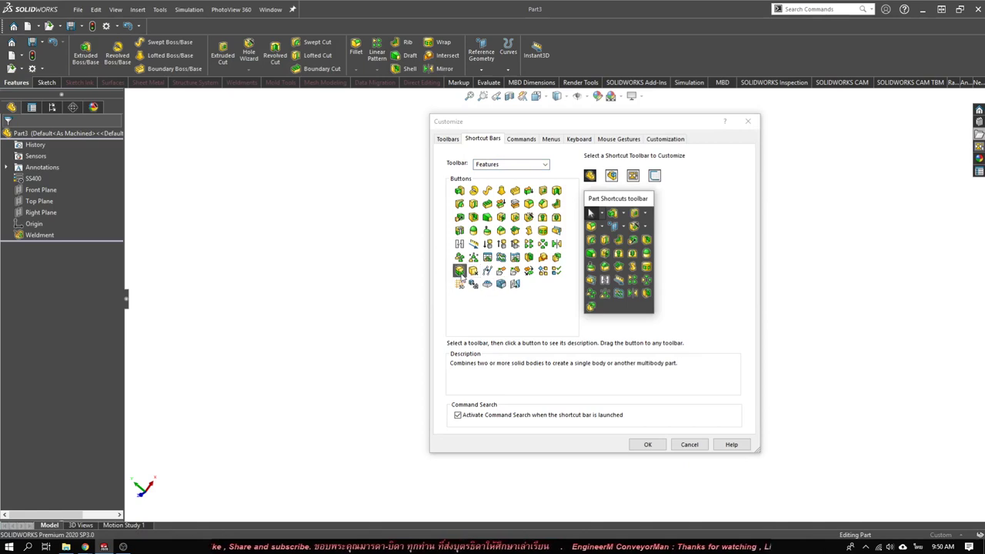
pyautogui.moveTo(460, 273); pyautogui.dragTo(605, 306)
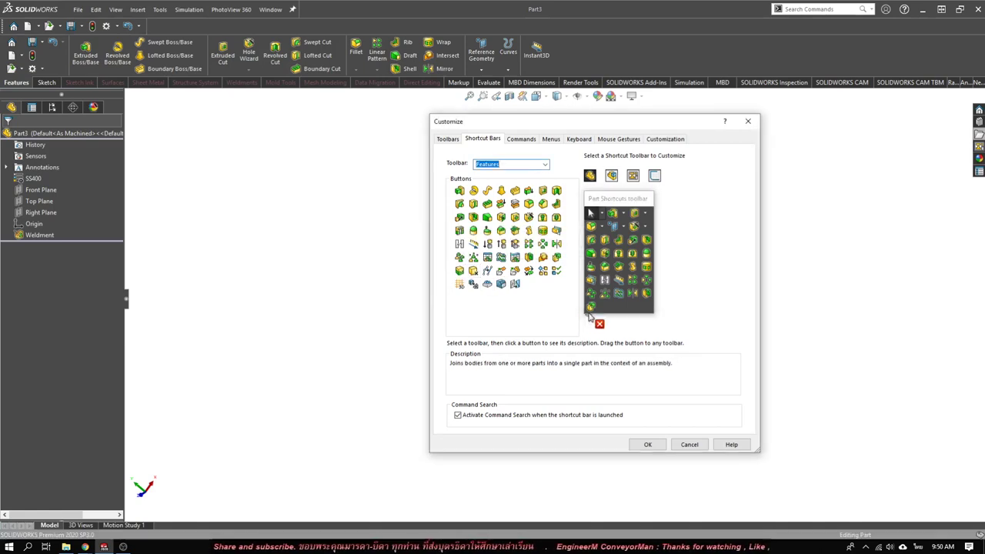
pyautogui.moveTo(459, 284); pyautogui.dragTo(618, 307)
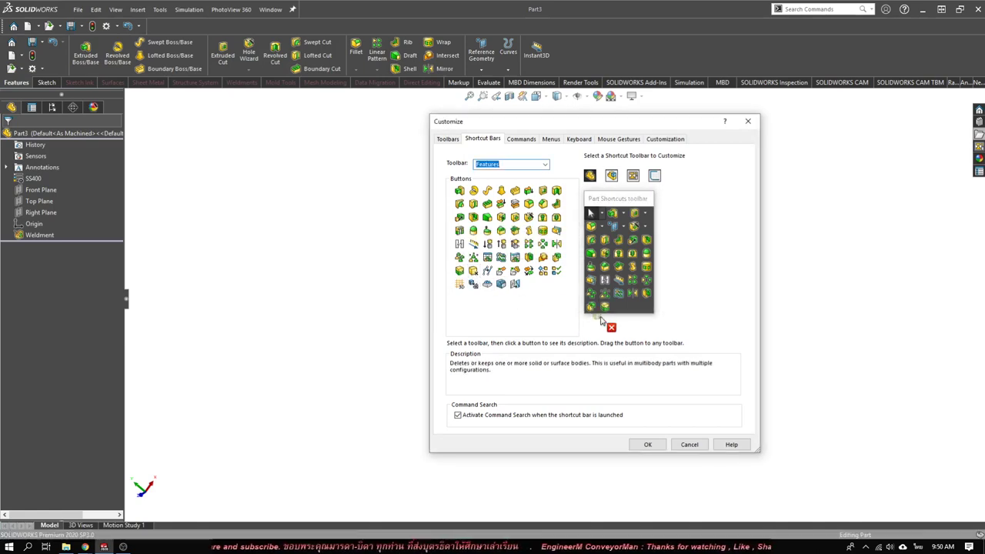
pyautogui.moveTo(459, 284); pyautogui.dragTo(632, 306)
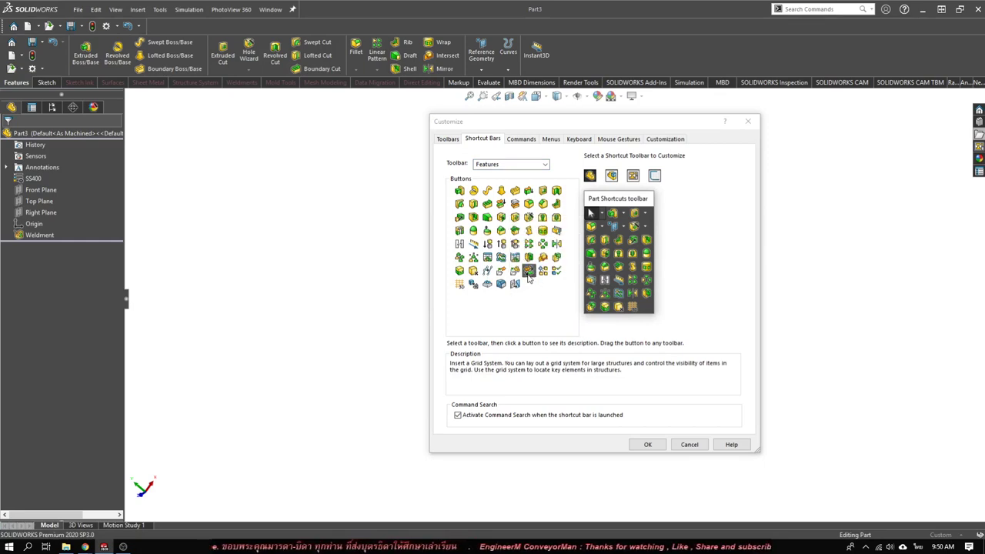
pyautogui.moveTo(515, 270)
pyautogui.mouseDown()
pyautogui.moveTo(583, 306)
pyautogui.moveTo(645, 306)
pyautogui.mouseUp()
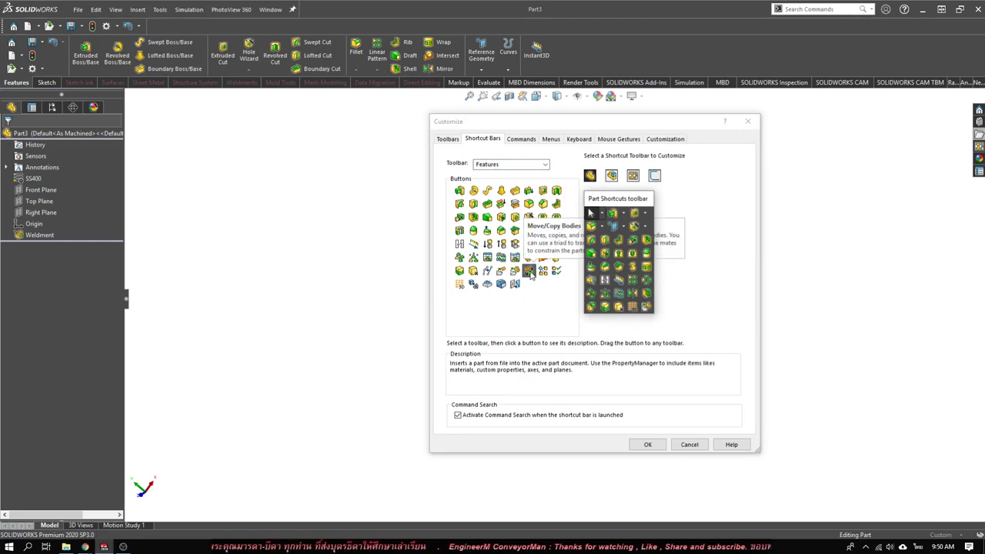
pyautogui.moveTo(529, 273); pyautogui.dragTo(650, 312)
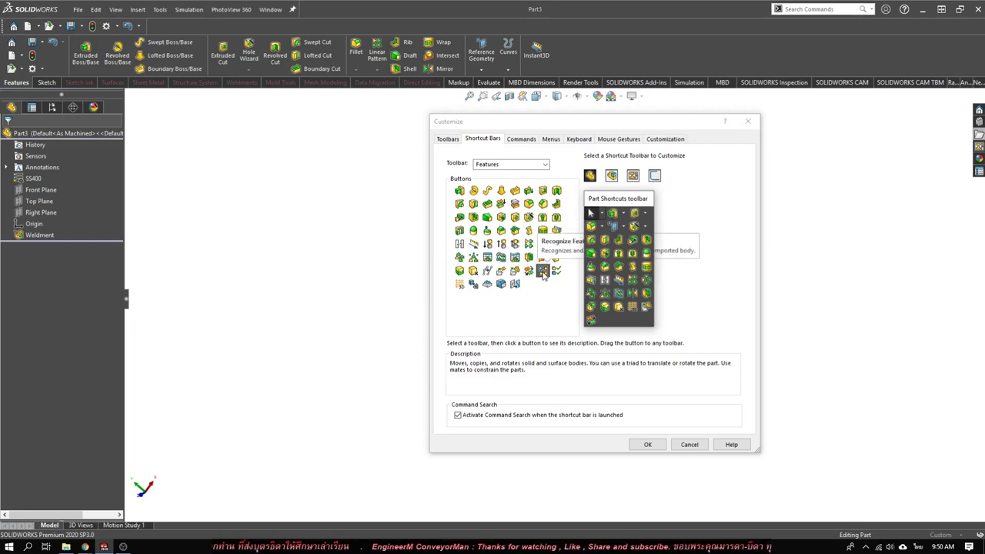
# Stretch the Part shortcut bar wider and shorter, then nudge it back into position
pyautogui.moveTo(656, 285); pyautogui.dragTo(678, 283)
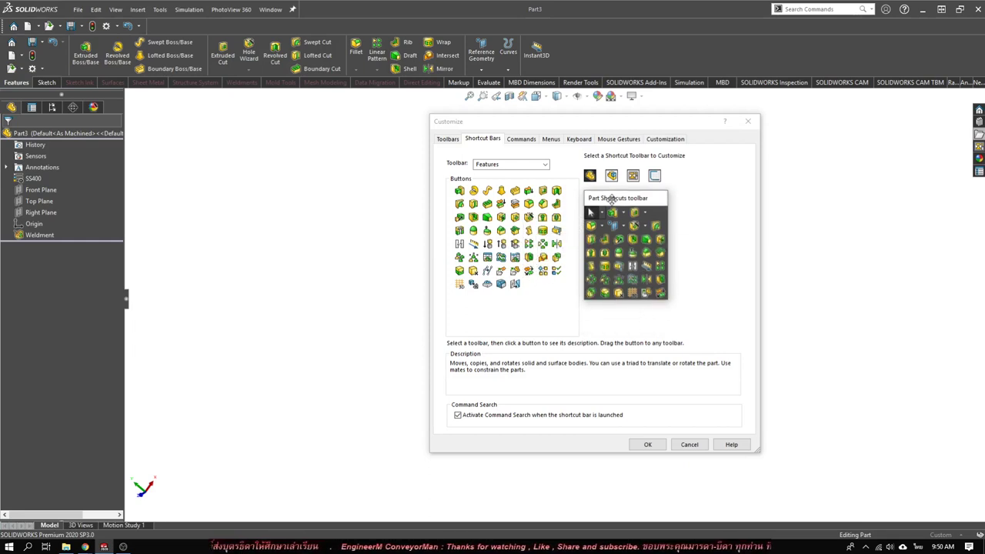
pyautogui.moveTo(638, 198); pyautogui.dragTo(650, 200)
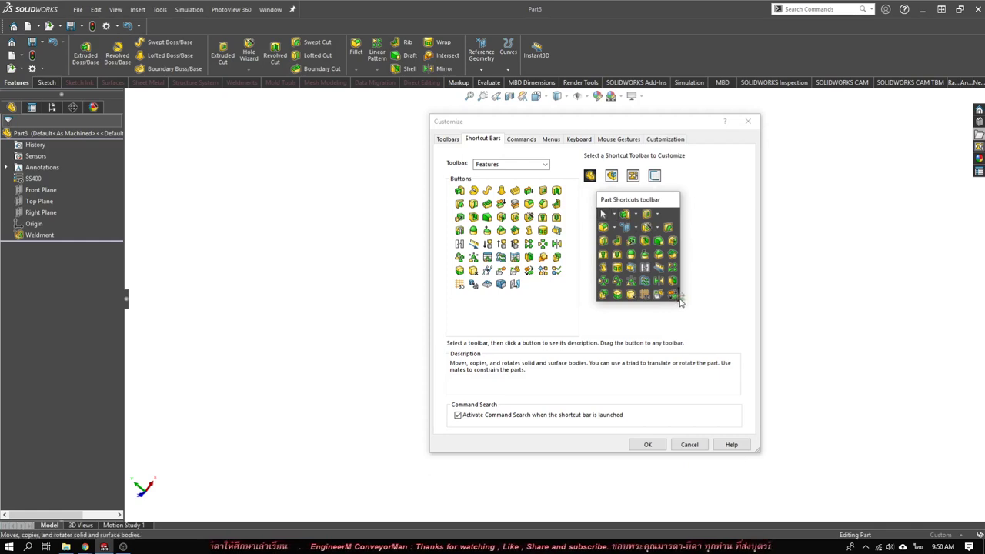
pyautogui.moveTo(686, 287)
pyautogui.mouseDown()
pyautogui.moveTo(729, 266)
pyautogui.moveTo(709, 268)
pyautogui.mouseUp()
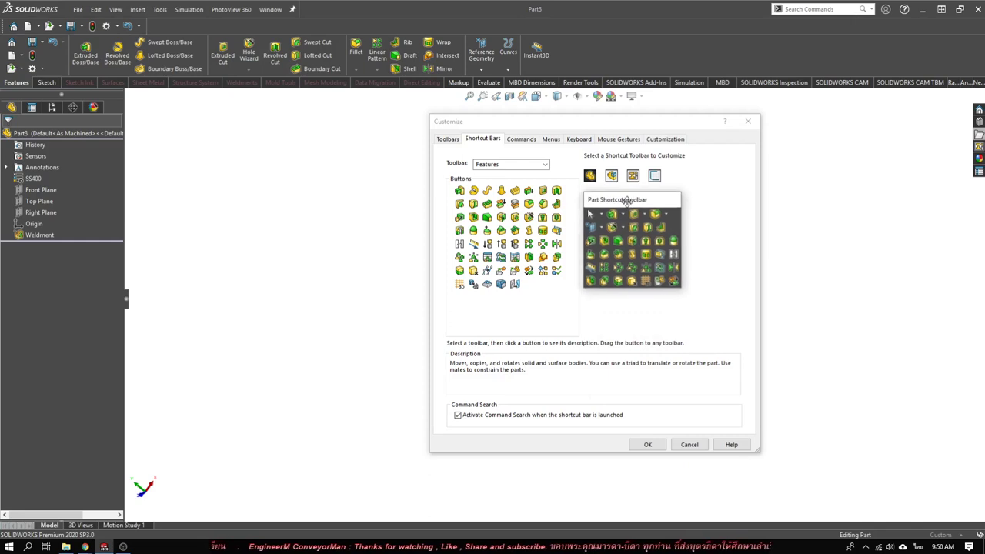
pyautogui.moveTo(641, 201); pyautogui.dragTo(627, 201)
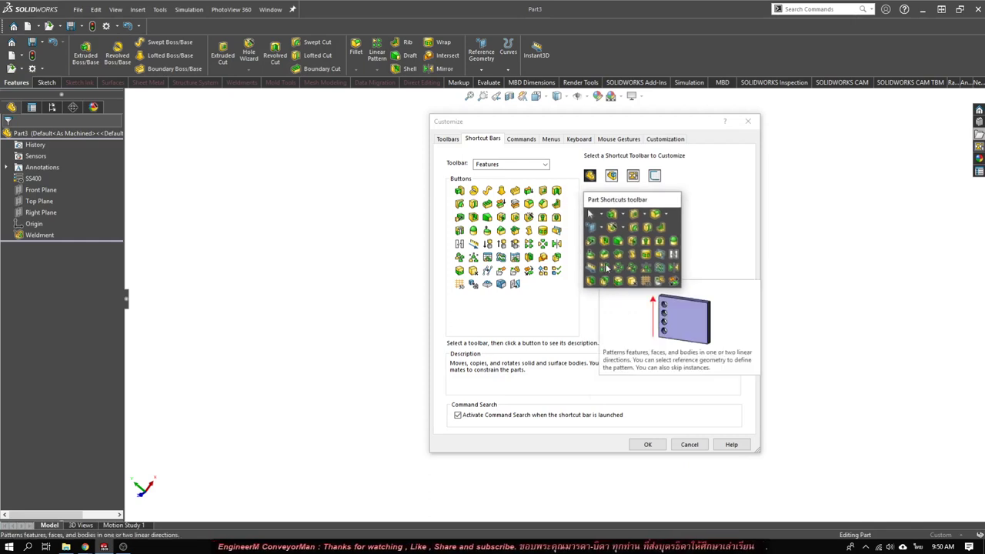
# Switch to the Assembly shortcut bar, move its preview up-left, and list the Assembly toolbar commands
pyautogui.click(611, 176)
pyautogui.moveTo(633, 223); pyautogui.dragTo(607, 199)
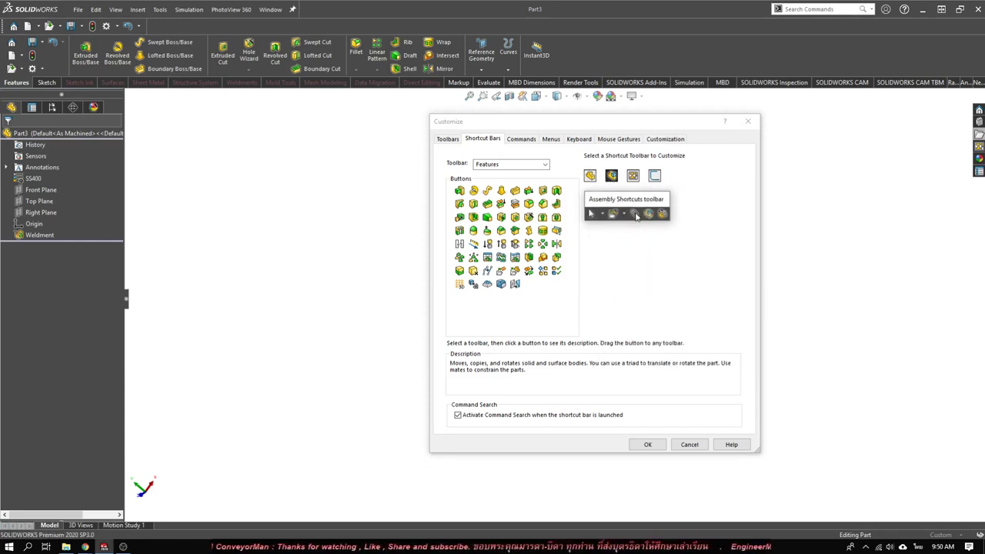
pyautogui.click(545, 165)
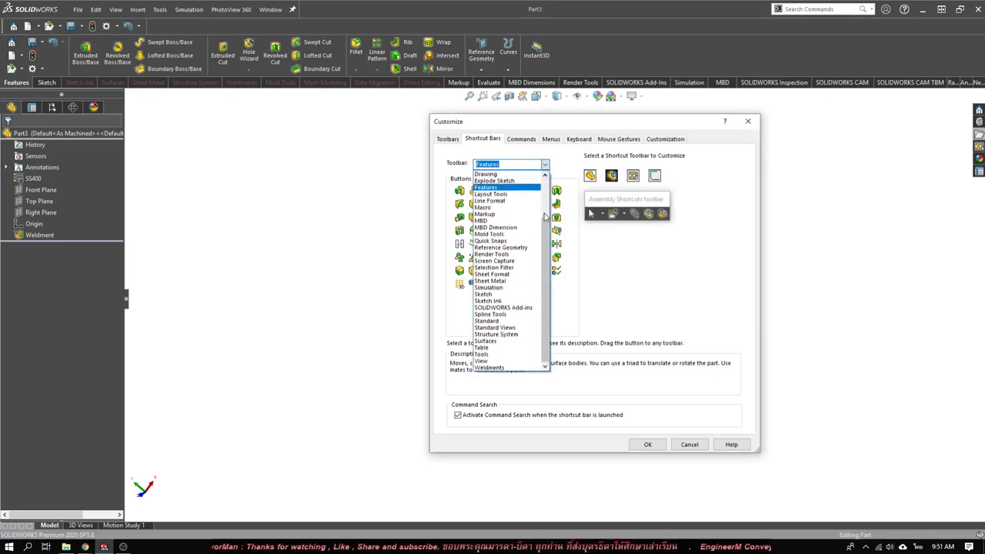
pyautogui.scroll(3, 546, 231)
pyautogui.click(508, 200)
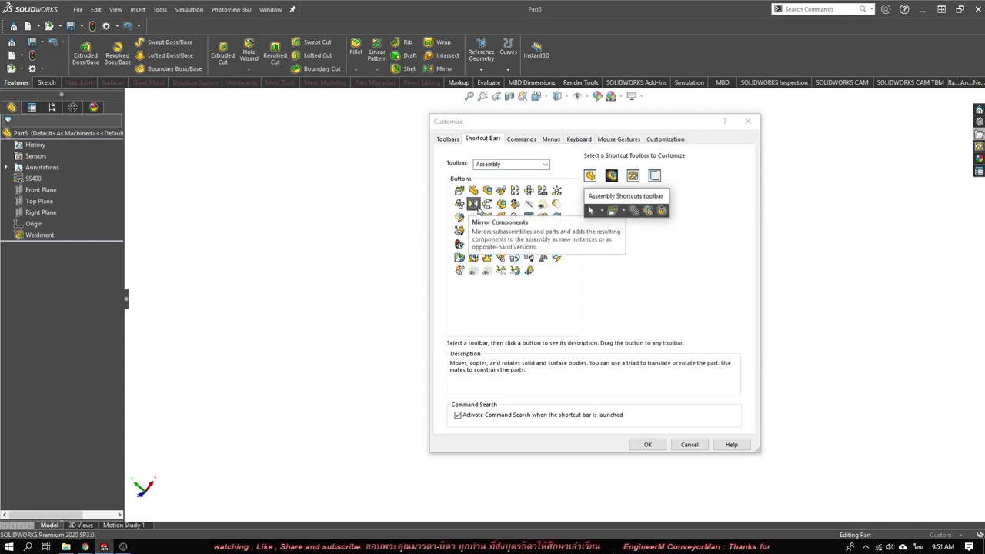
# Add Circular Component Pattern, Sketch Driven Pattern, Mirror Components, Make Smart Component, Smart Fastener and Rotate Component to the Assembly bar
pyautogui.click(511, 190)
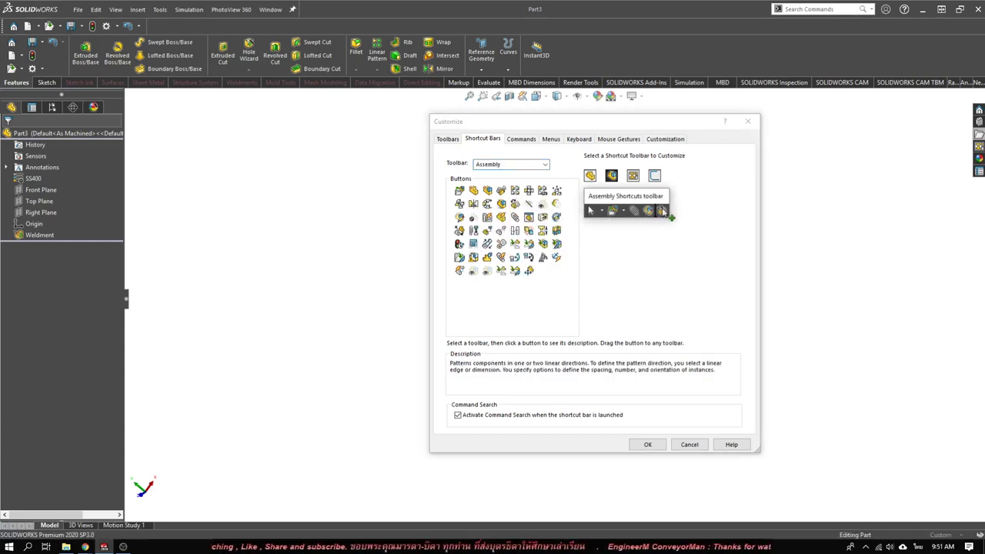
pyautogui.moveTo(668, 217); pyautogui.dragTo(629, 234)
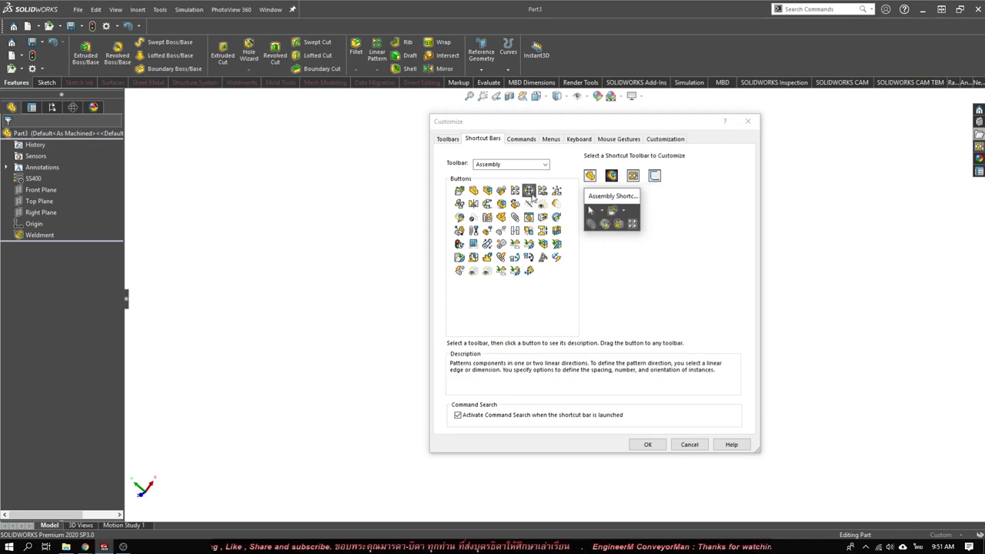
pyautogui.moveTo(528, 190); pyautogui.dragTo(636, 228)
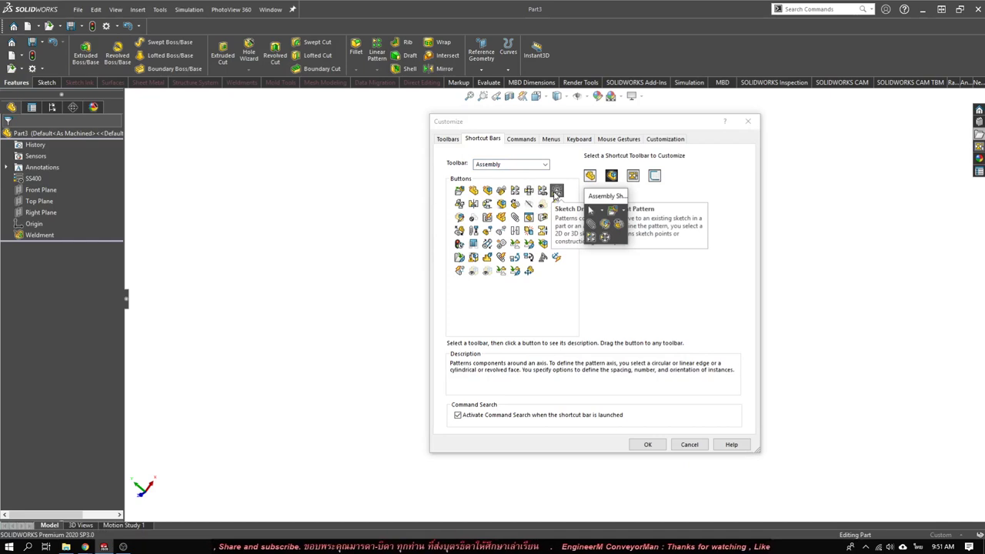
pyautogui.moveTo(556, 191); pyautogui.dragTo(620, 241)
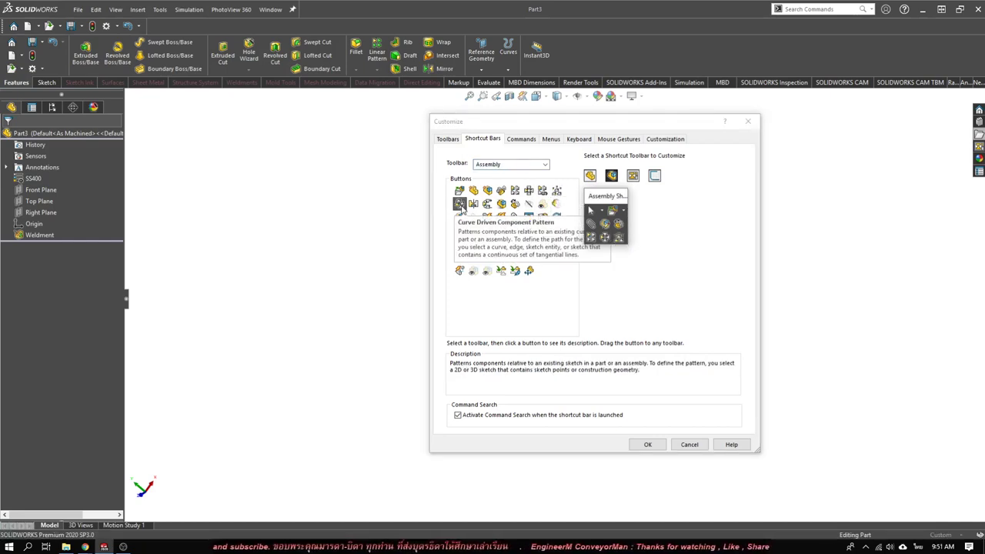
pyautogui.moveTo(473, 205); pyautogui.dragTo(623, 243)
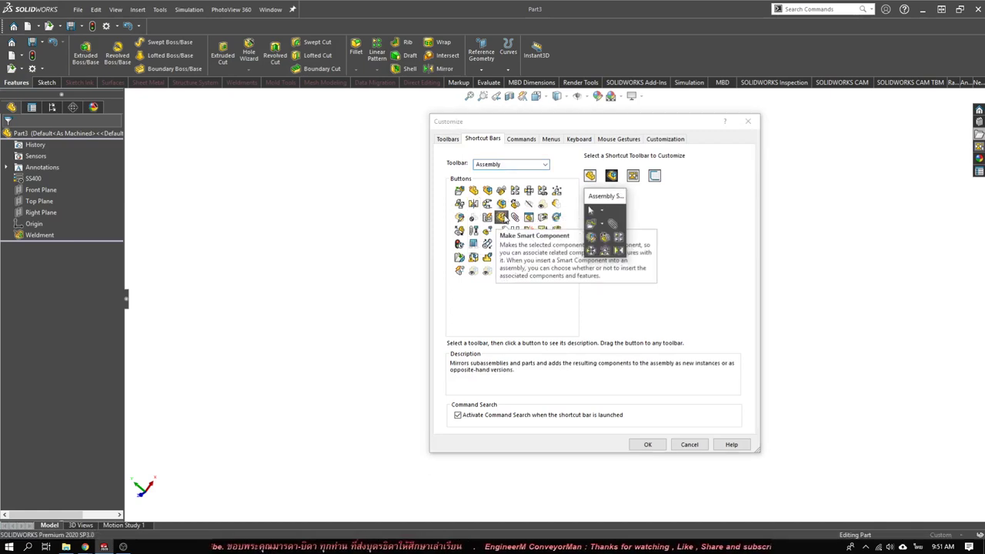
pyautogui.moveTo(501, 218); pyautogui.dragTo(623, 260)
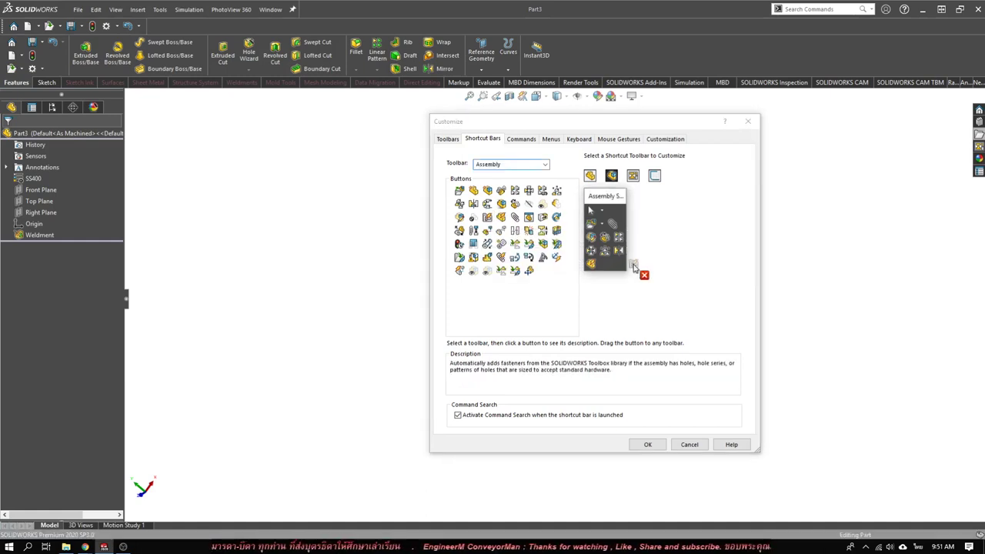
pyautogui.moveTo(486, 224); pyautogui.dragTo(608, 268)
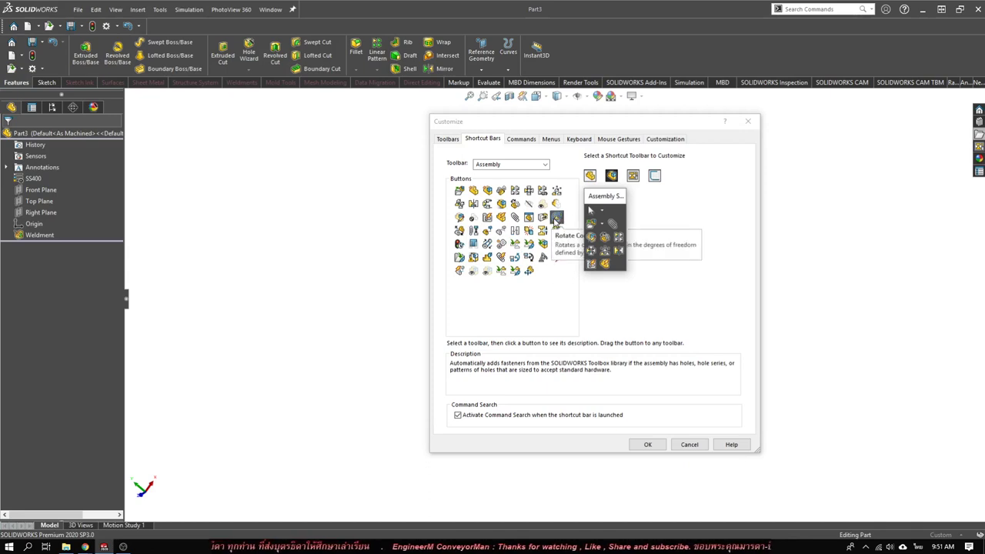
pyautogui.moveTo(601, 196); pyautogui.dragTo(653, 200)
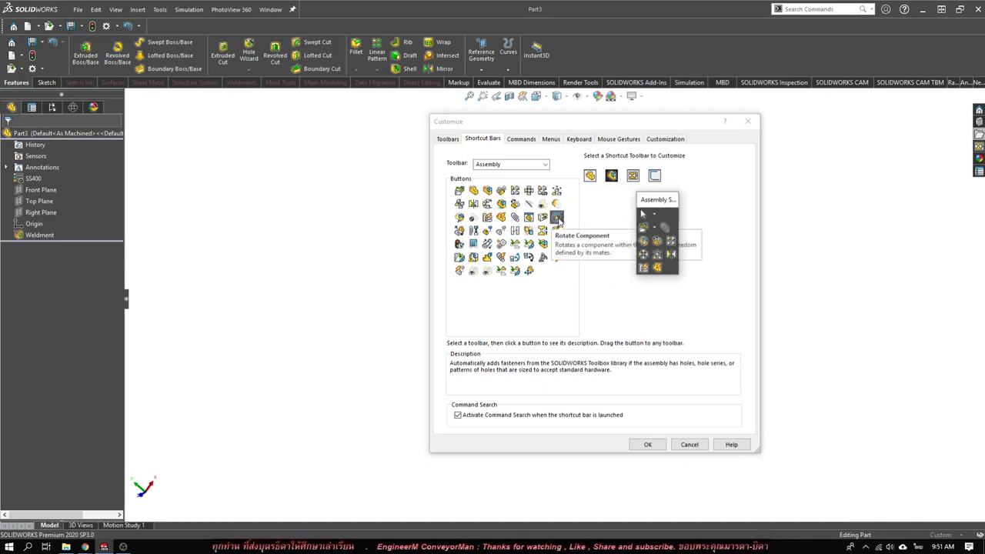
pyautogui.moveTo(557, 219)
pyautogui.mouseDown()
pyautogui.moveTo(665, 268)
pyautogui.moveTo(662, 225)
pyautogui.mouseUp()
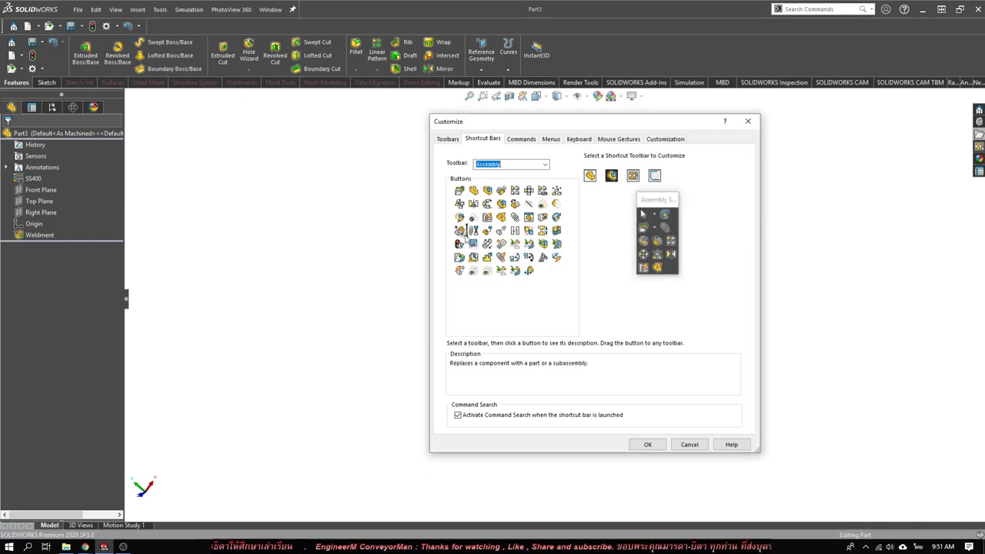
# Add Replace Components and Belt to the Assembly bar, and both Dynamic Reference Visualization buttons to the view toolbar
pyautogui.moveTo(460, 234); pyautogui.dragTo(652, 241)
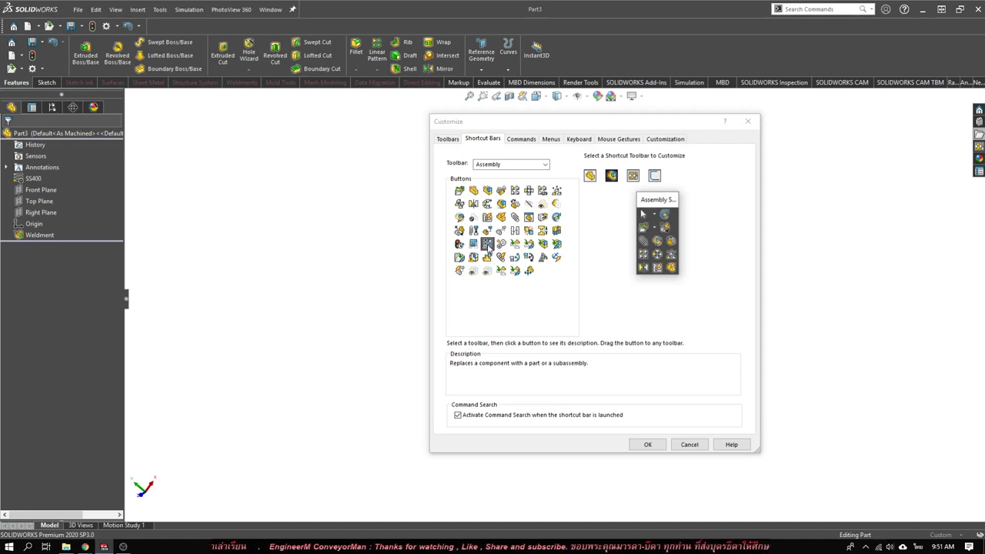
pyautogui.moveTo(489, 257)
pyautogui.mouseDown()
pyautogui.moveTo(672, 234)
pyautogui.moveTo(675, 266)
pyautogui.mouseUp()
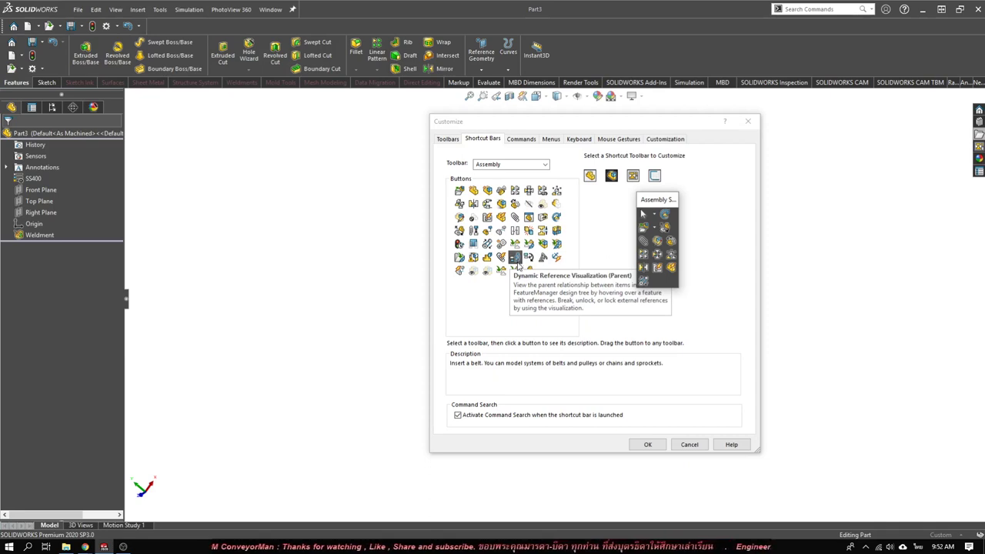
pyautogui.moveTo(515, 257); pyautogui.dragTo(639, 100)
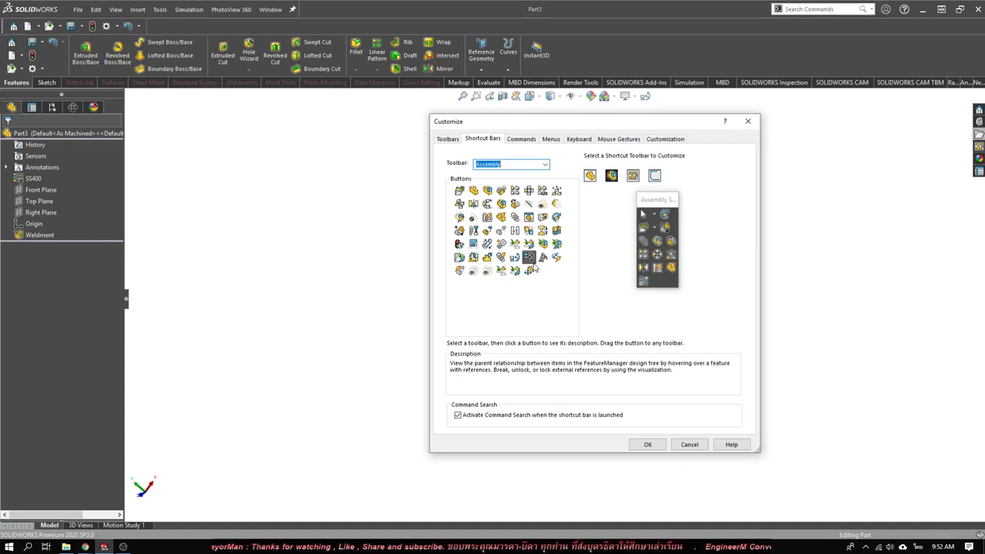
pyautogui.moveTo(529, 257); pyautogui.dragTo(653, 99)
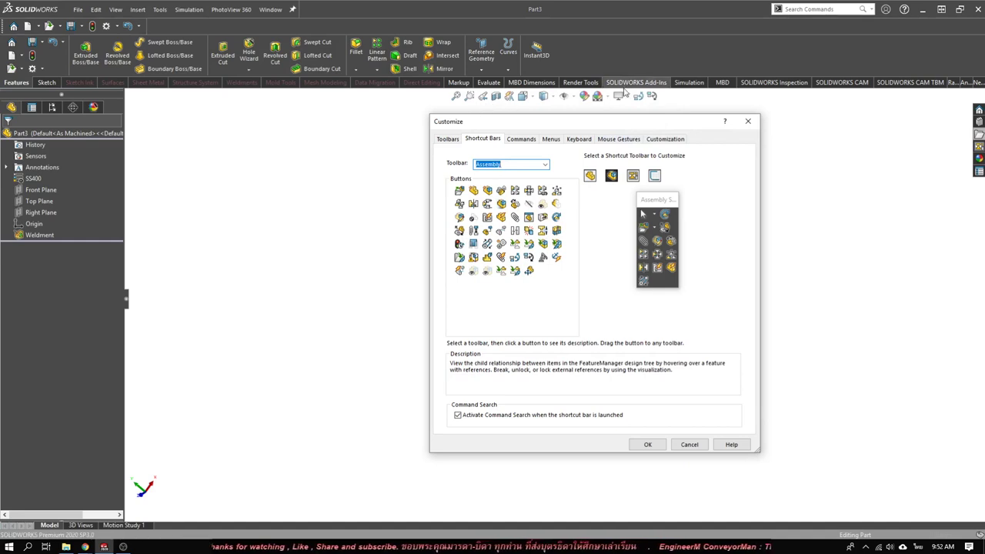
pyautogui.moveTo(562, 122); pyautogui.dragTo(532, 156)
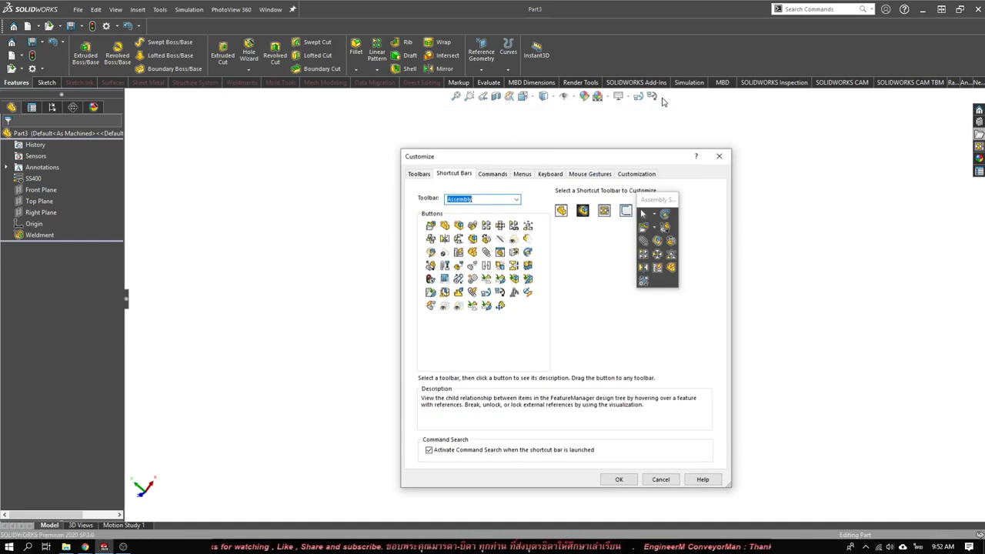
pyautogui.moveTo(608, 161); pyautogui.dragTo(611, 141)
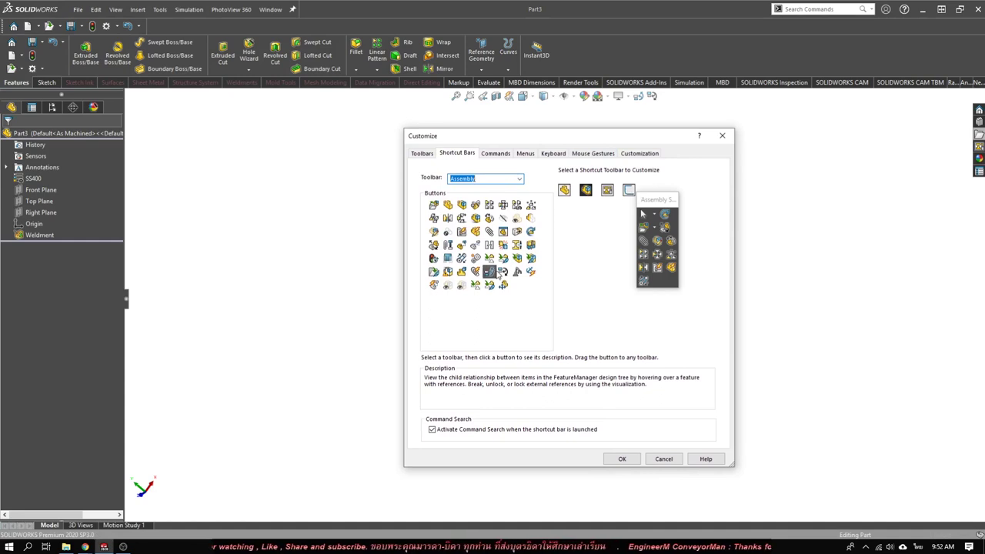
pyautogui.click(490, 245)
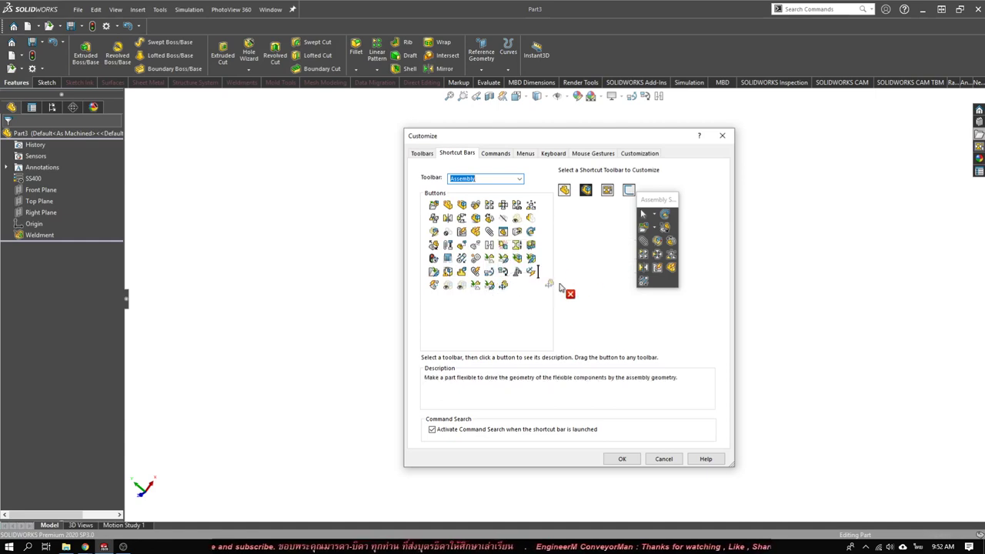
# Add Flex, Mate Controller, Interference Detection, Exploded View and Explode Line Sketch to the Assembly bar, then reposition it
pyautogui.moveTo(502, 285); pyautogui.dragTo(656, 267)
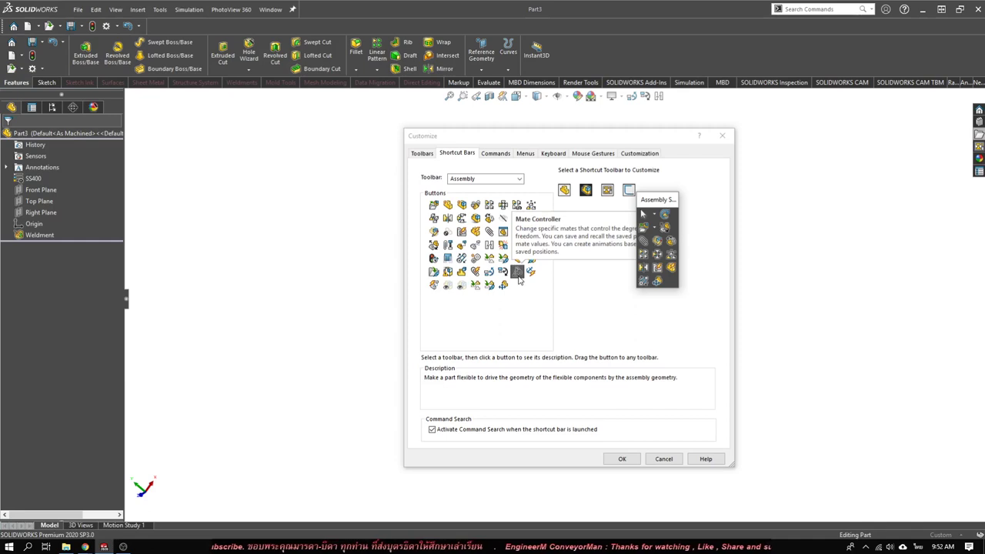
pyautogui.moveTo(519, 277)
pyautogui.mouseDown()
pyautogui.moveTo(674, 260)
pyautogui.moveTo(717, 239)
pyautogui.mouseUp()
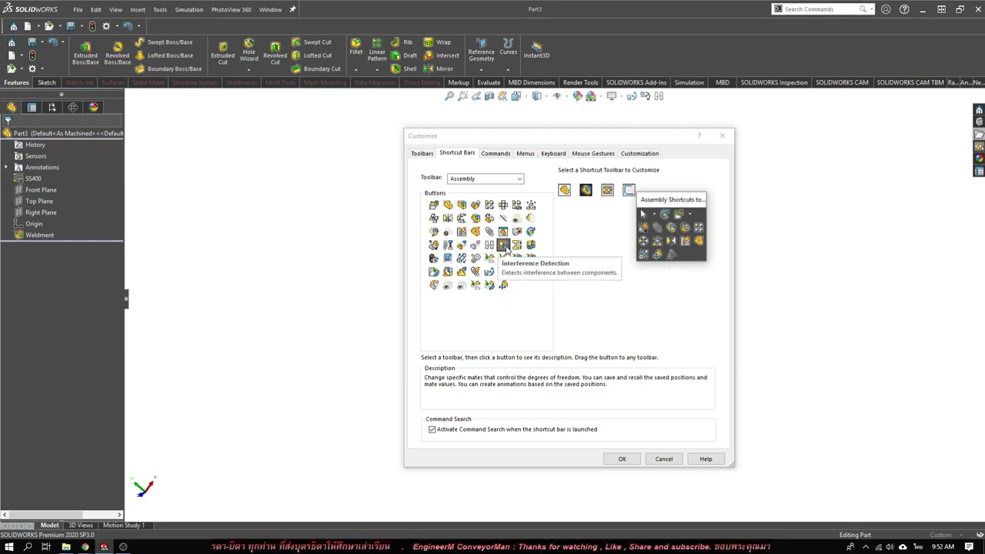
pyautogui.moveTo(504, 246); pyautogui.dragTo(684, 256)
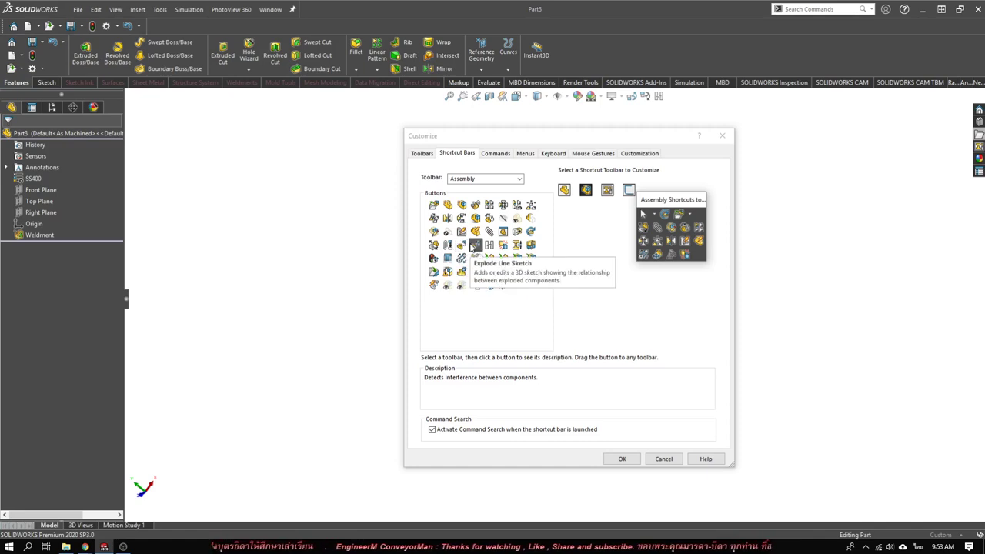
pyautogui.moveTo(465, 246); pyautogui.dragTo(695, 262)
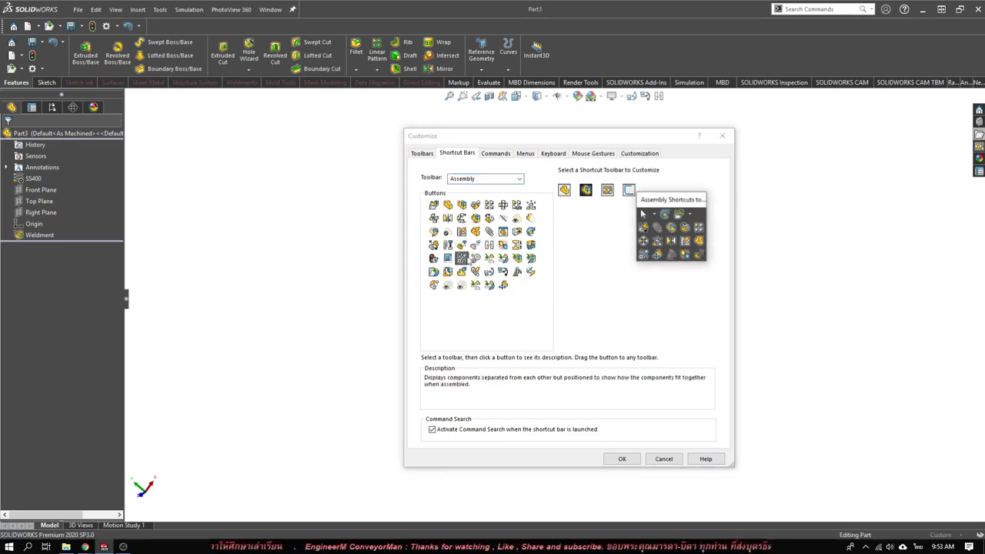
pyautogui.moveTo(475, 246)
pyautogui.mouseDown()
pyautogui.moveTo(702, 261)
pyautogui.moveTo(703, 271)
pyautogui.mouseUp()
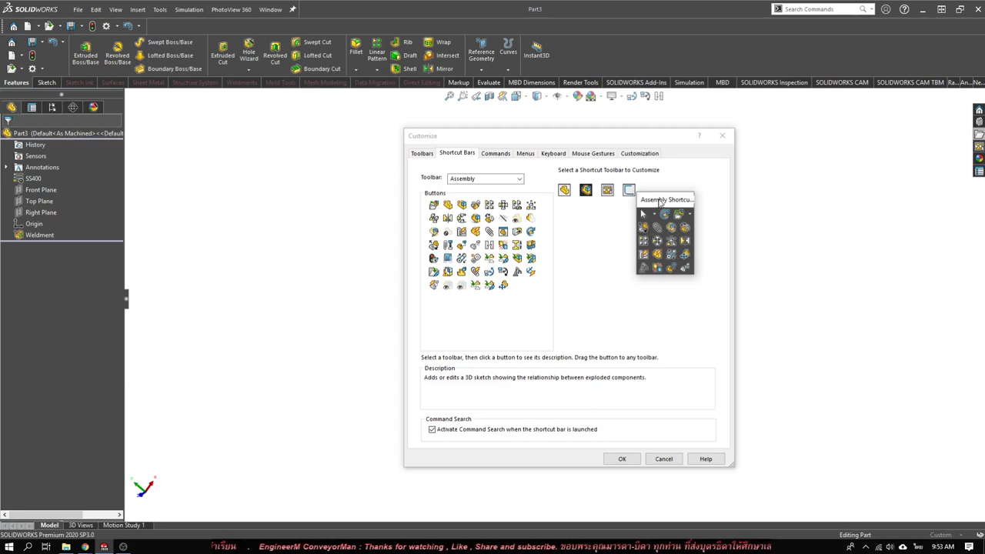
pyautogui.moveTo(659, 201); pyautogui.dragTo(580, 211)
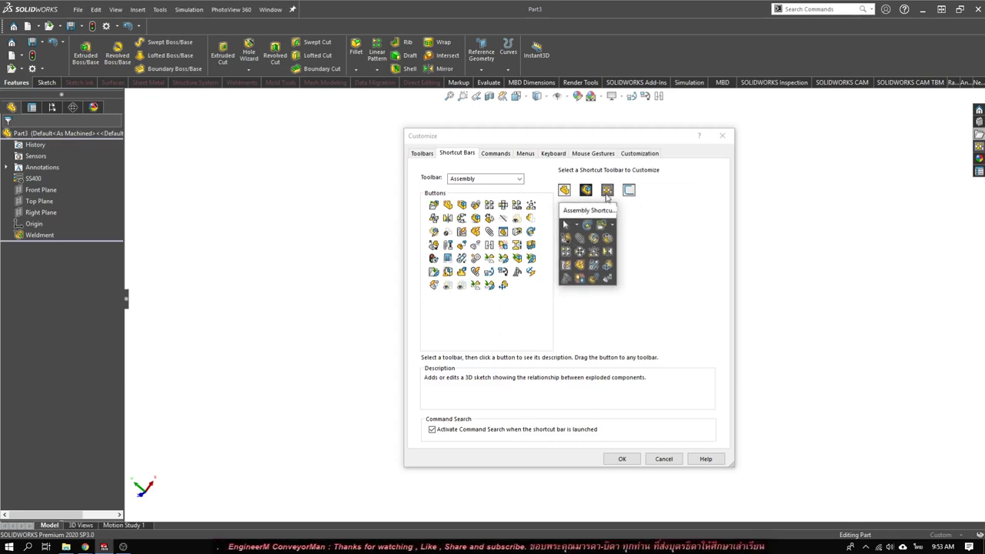
# Select the Drawing shortcut bar and list the Drawing toolbar commands beside it
pyautogui.click(607, 189)
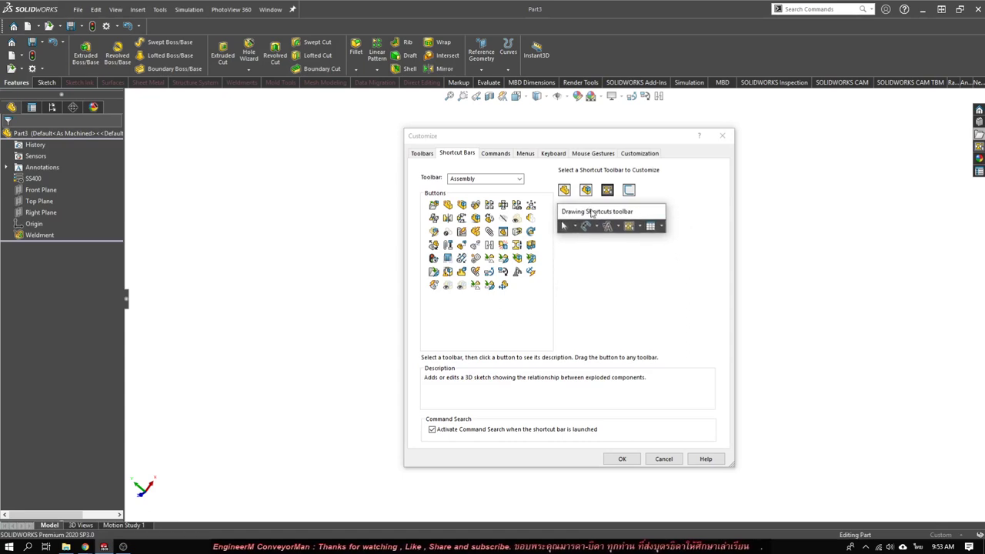
pyautogui.click(519, 180)
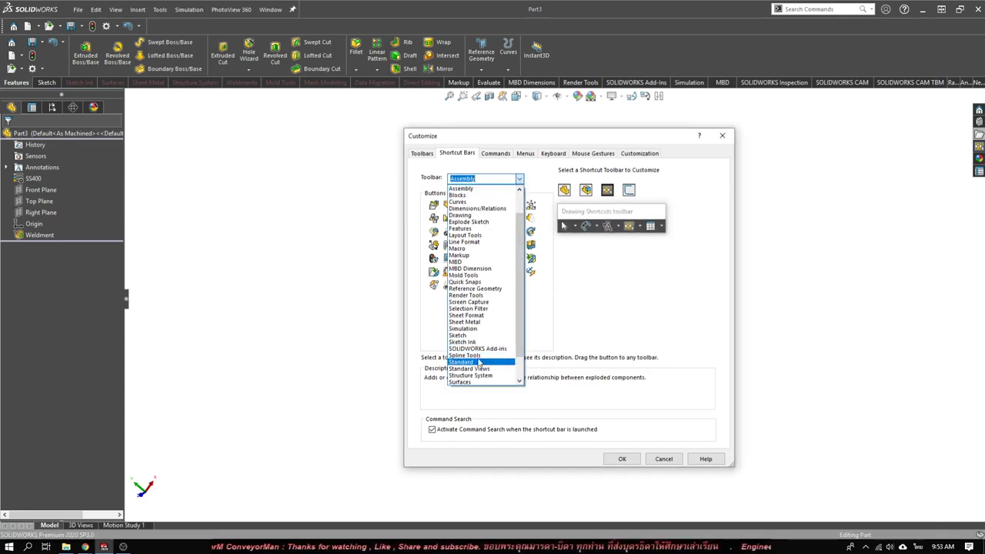
pyautogui.click(474, 215)
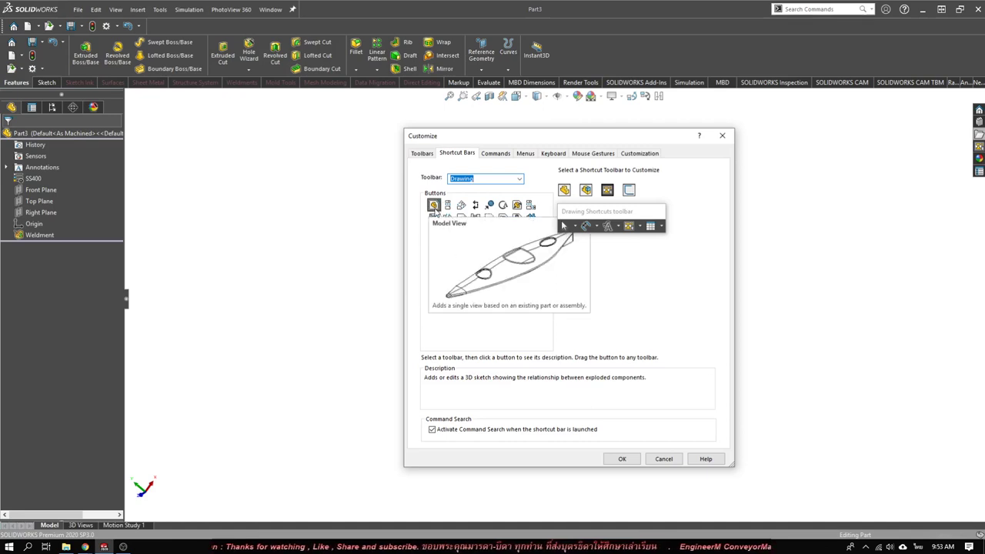
# Add Model View, Projected, Auxiliary, Section, Removed Section and Detail View to the Drawing bar
pyautogui.moveTo(434, 206); pyautogui.dragTo(651, 232)
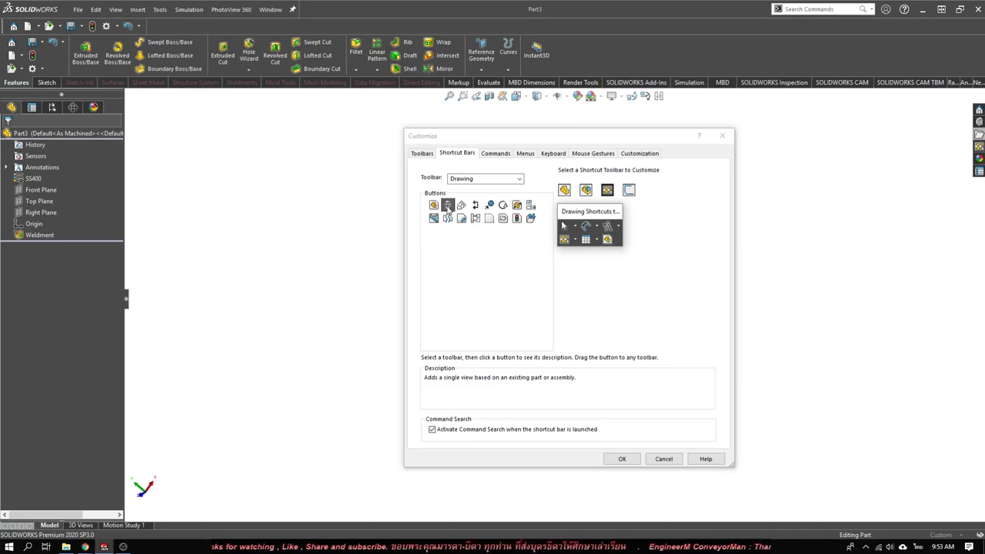
pyautogui.moveTo(448, 208); pyautogui.dragTo(611, 241)
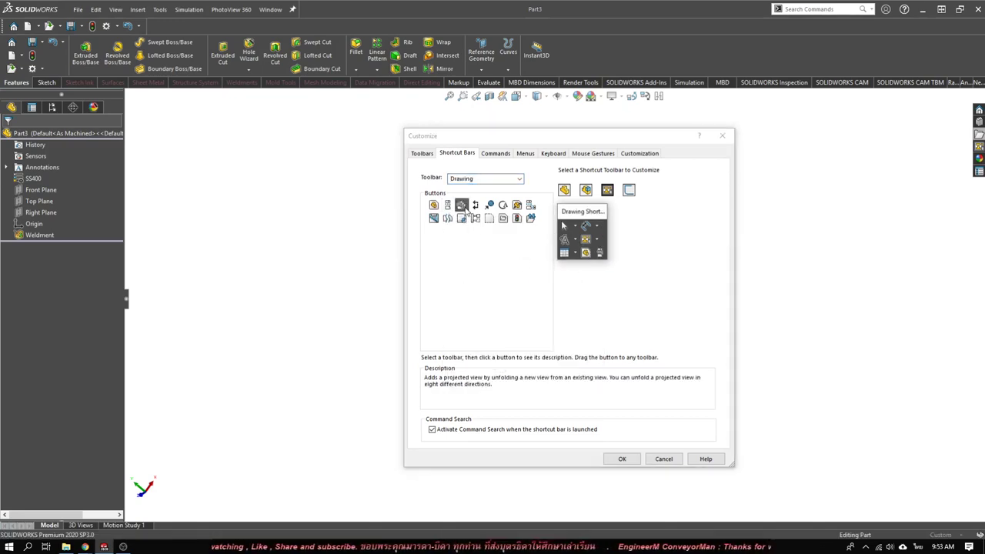
pyautogui.moveTo(461, 206); pyautogui.dragTo(605, 258)
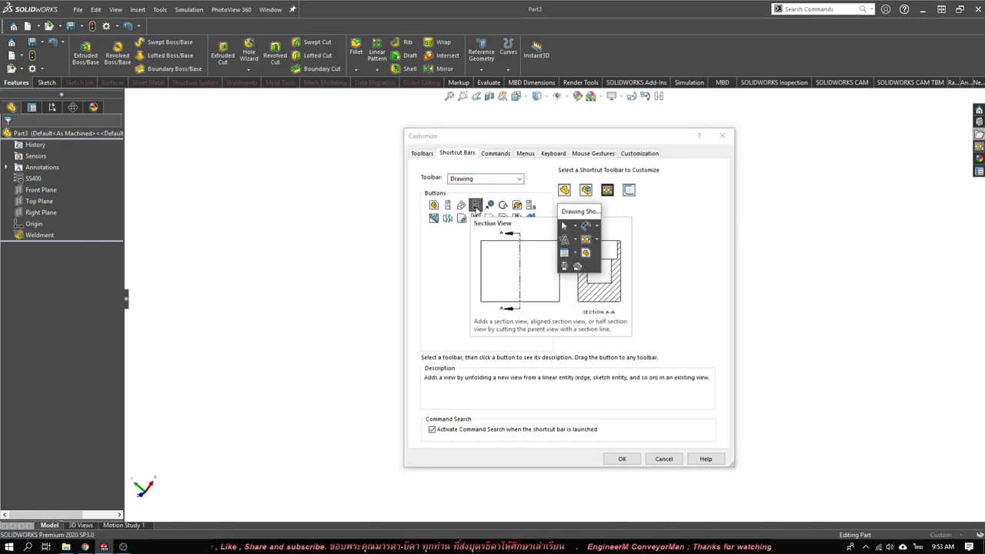
pyautogui.moveTo(477, 206); pyautogui.dragTo(584, 270)
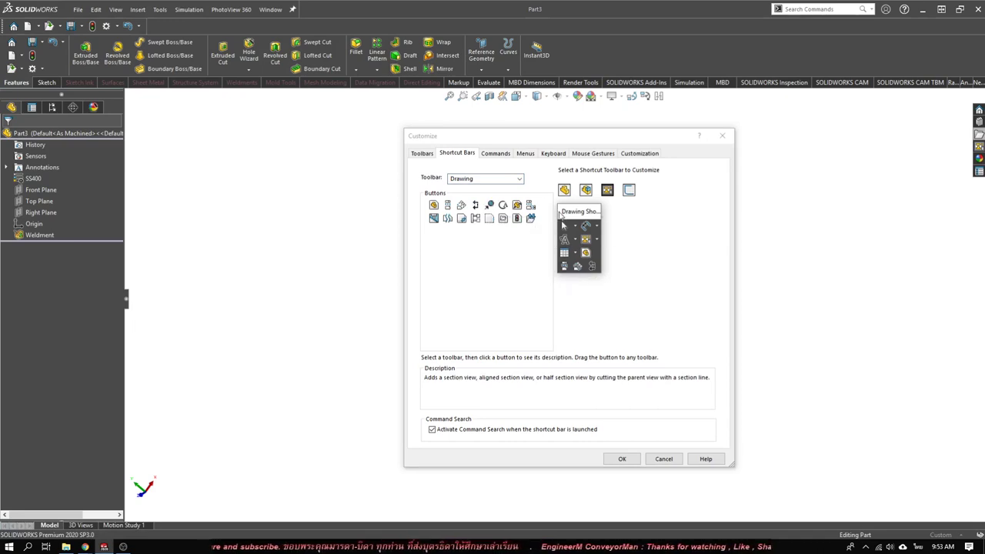
pyautogui.moveTo(489, 209)
pyautogui.mouseDown()
pyautogui.moveTo(602, 296)
pyautogui.moveTo(587, 283)
pyautogui.mouseUp()
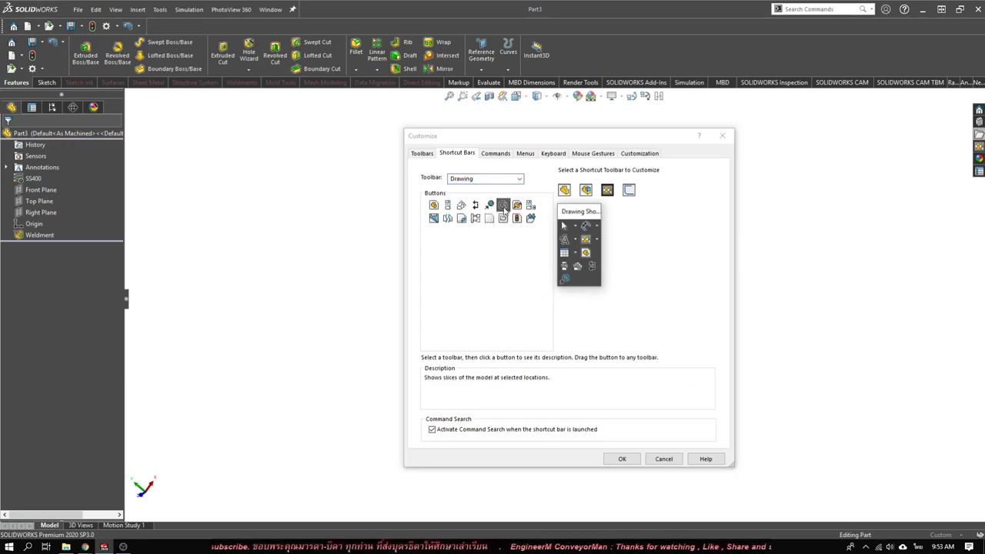
pyautogui.moveTo(504, 204); pyautogui.dragTo(578, 279)
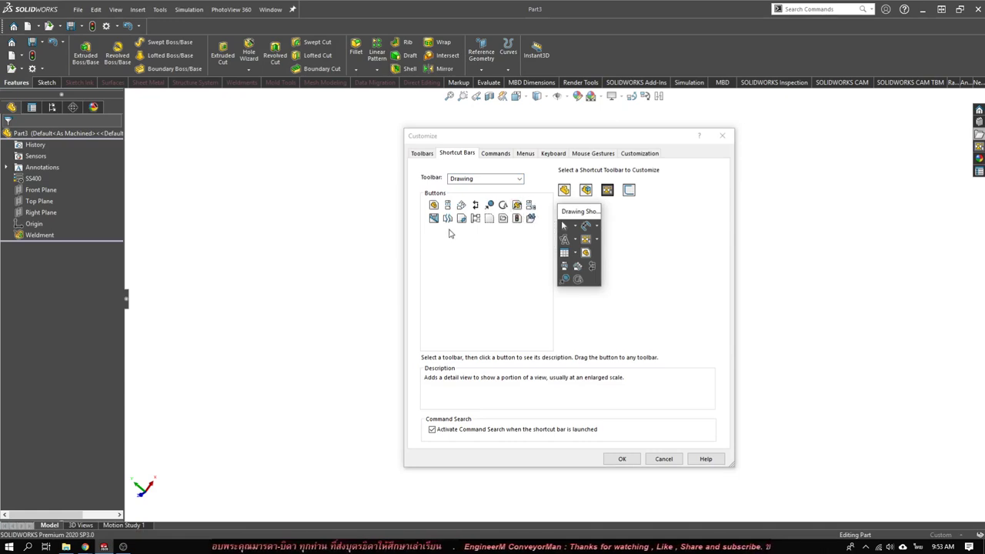
# Add Alternate Position, Broken-out Section, Break, Crop, Update View and Replace Model, then widen and reposition the bar
pyautogui.moveTo(475, 223); pyautogui.dragTo(589, 282)
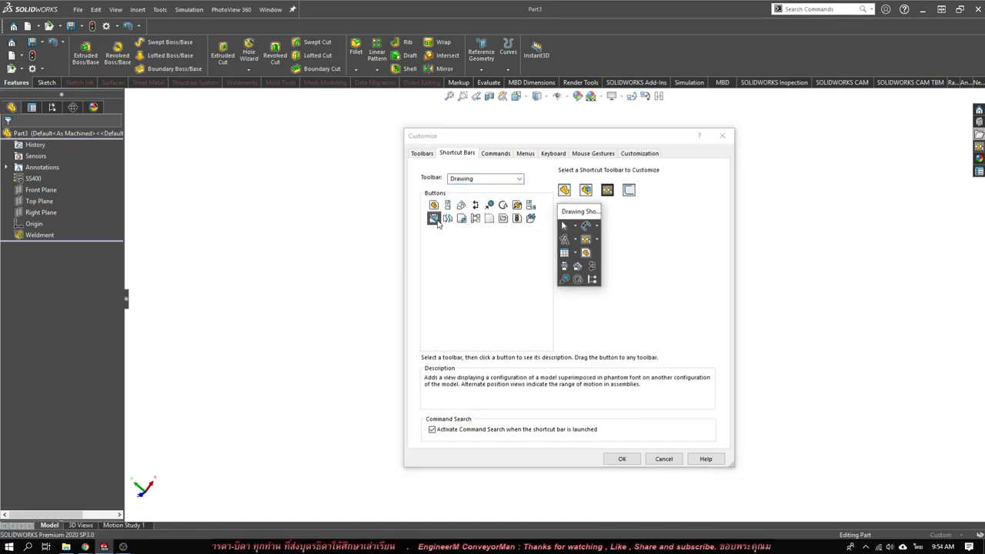
pyautogui.moveTo(435, 220); pyautogui.dragTo(594, 284)
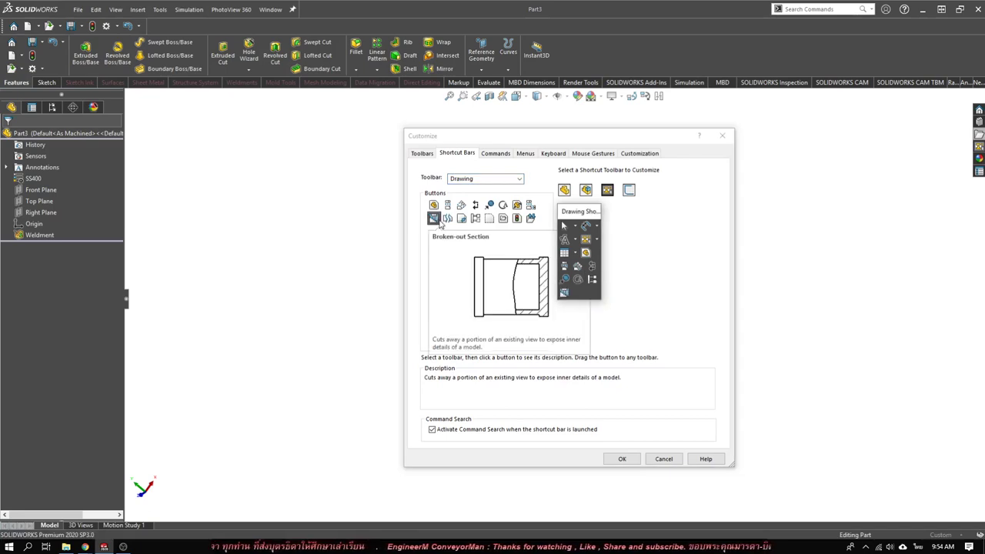
pyautogui.moveTo(447, 218); pyautogui.dragTo(576, 297)
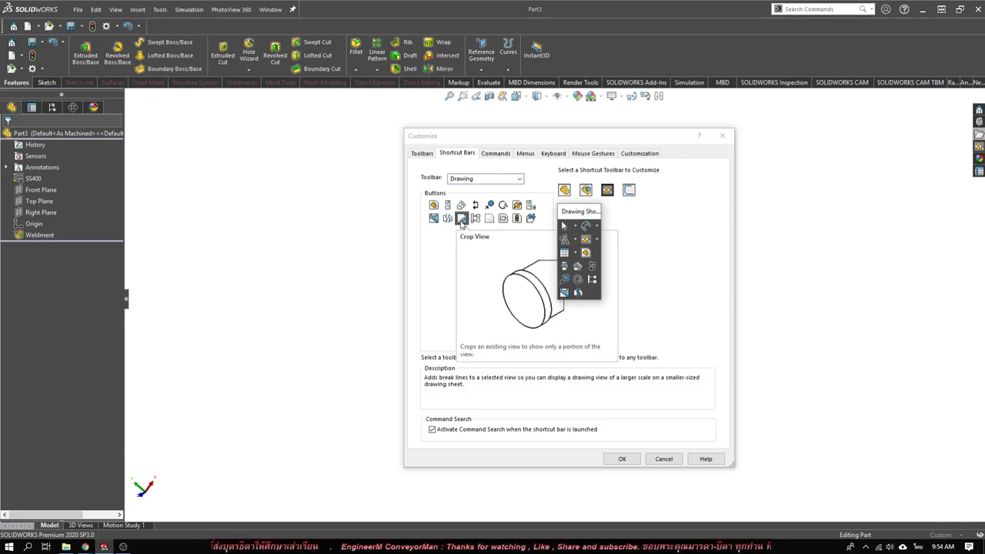
pyautogui.moveTo(462, 222); pyautogui.dragTo(587, 300)
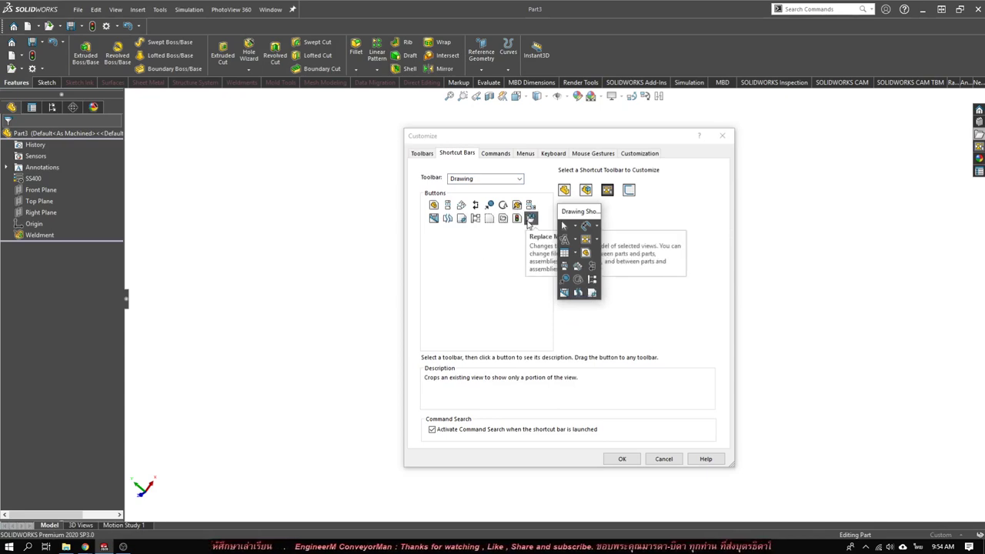
pyautogui.moveTo(516, 220)
pyautogui.mouseDown()
pyautogui.moveTo(600, 305)
pyautogui.moveTo(590, 287)
pyautogui.mouseUp()
pyautogui.moveTo(531, 219); pyautogui.dragTo(593, 318)
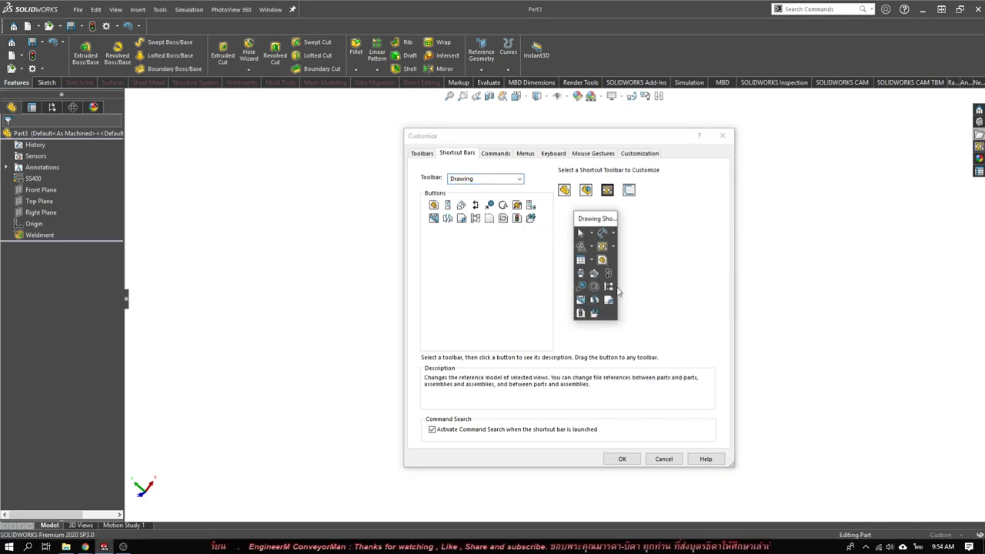
pyautogui.moveTo(619, 258); pyautogui.dragTo(651, 259)
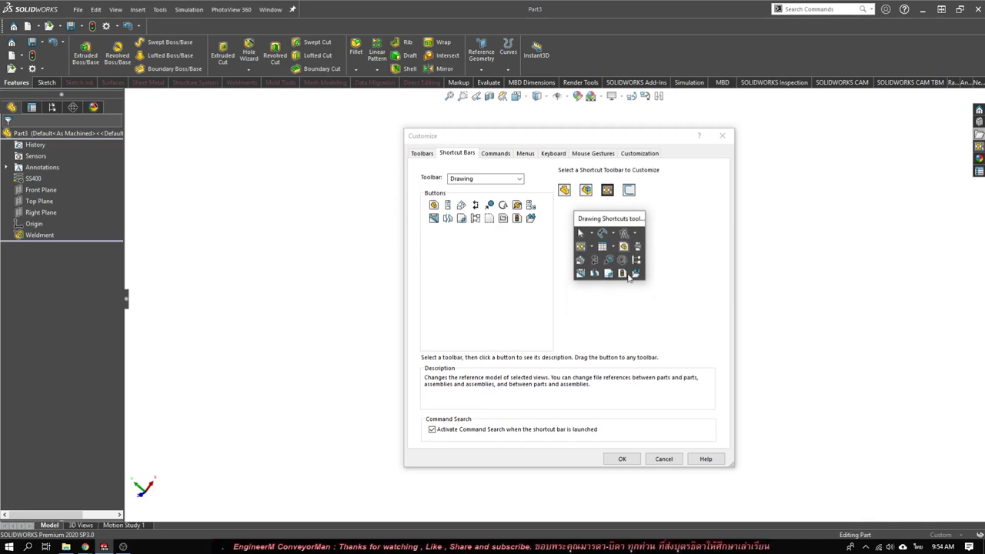
pyautogui.moveTo(614, 219); pyautogui.dragTo(582, 215)
# Select the Sketch shortcut bar, widen it to three columns, and list the Sketch commands
pyautogui.click(628, 190)
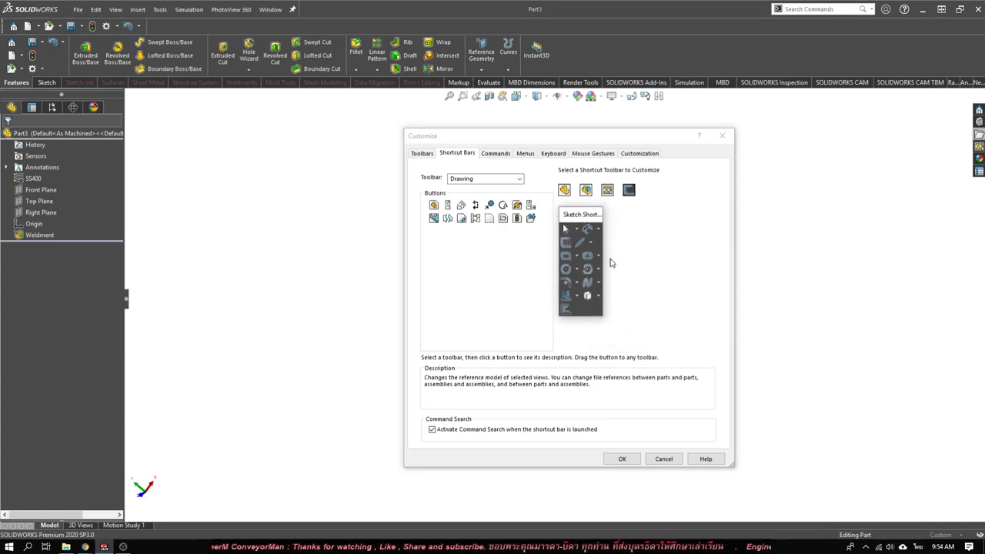
pyautogui.moveTo(614, 248); pyautogui.dragTo(631, 247)
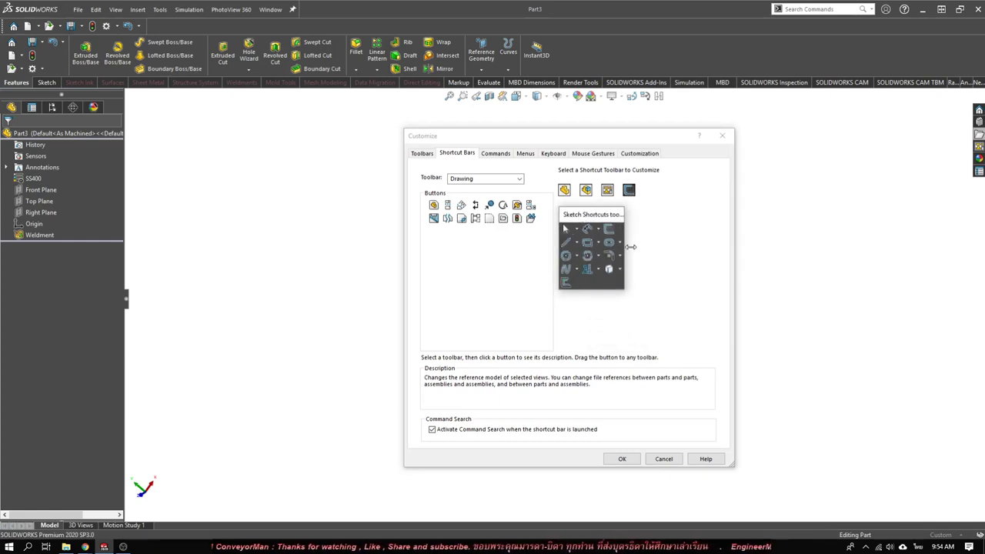
pyautogui.click(517, 179)
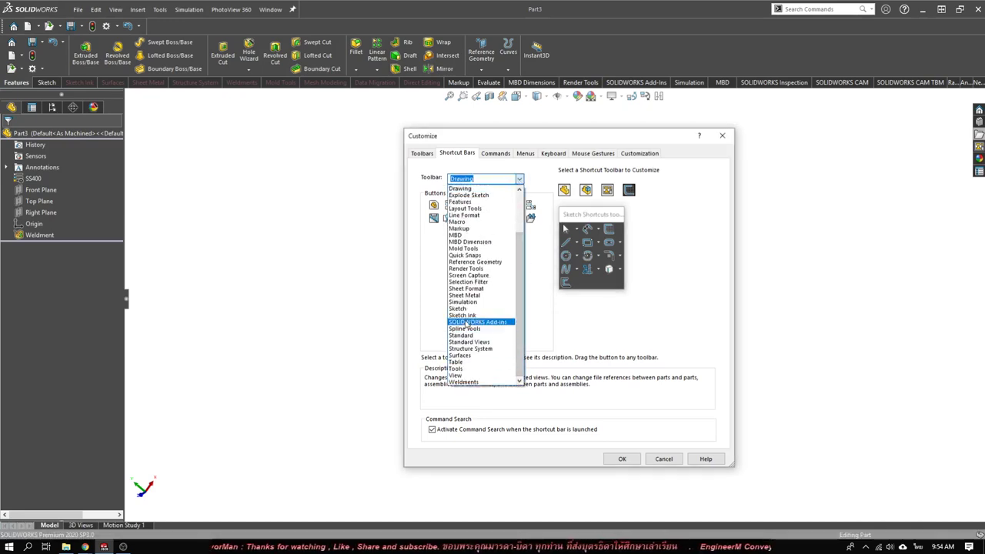
pyautogui.click(465, 308)
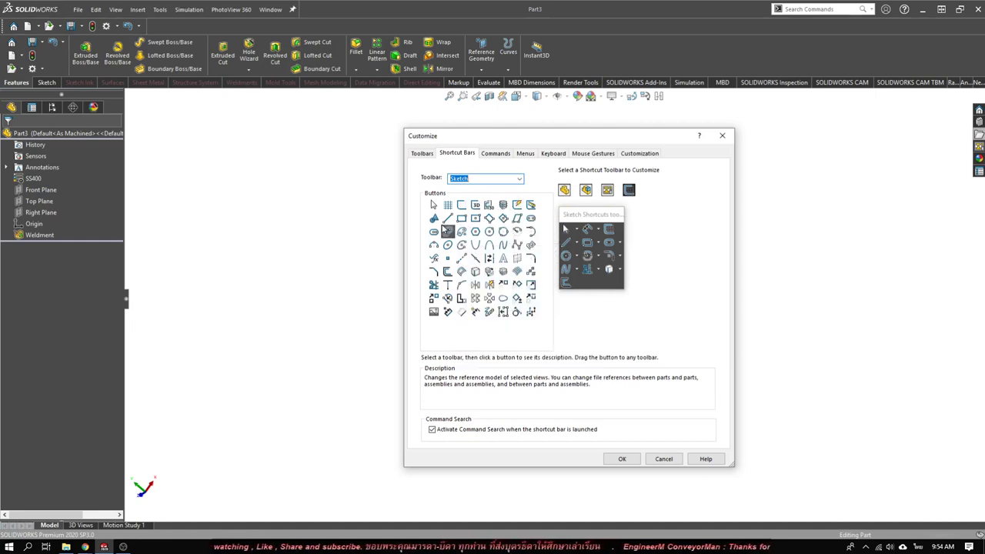
# Add Shaded Sketch Contours, Center Rectangle and Centerline to the Sketch shortcut bar
pyautogui.click(434, 219)
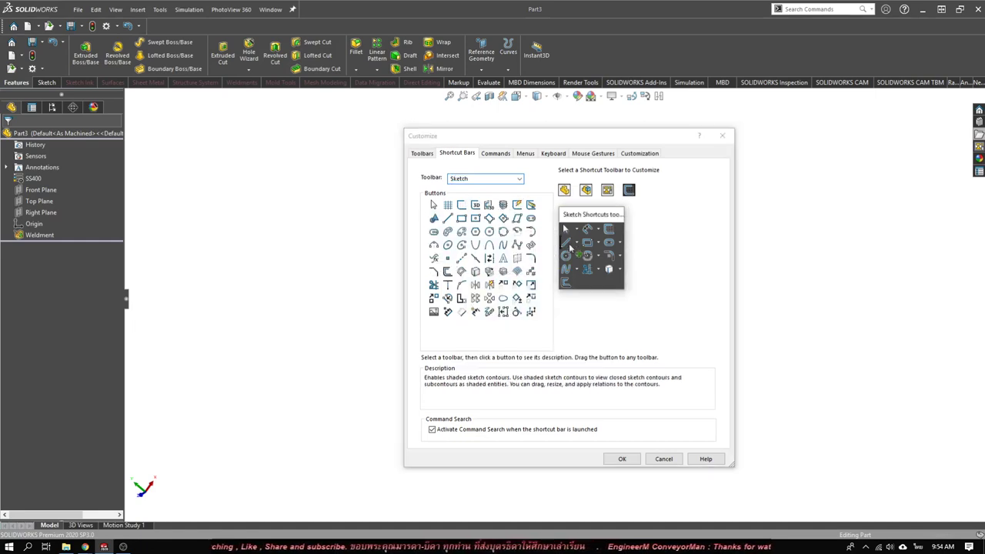
pyautogui.moveTo(567, 257); pyautogui.dragTo(589, 241)
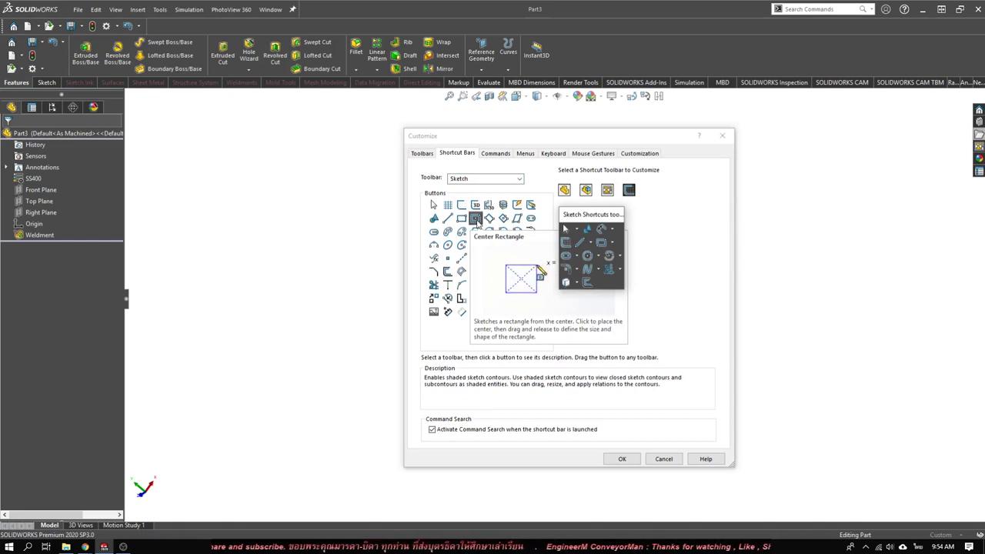
pyautogui.click(476, 219)
pyautogui.moveTo(476, 220); pyautogui.dragTo(606, 254)
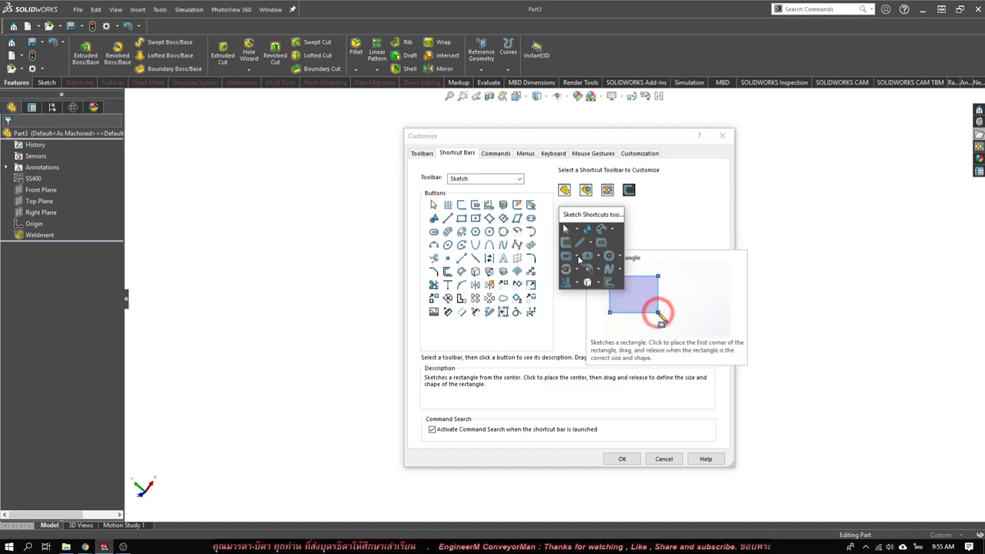
pyautogui.click(459, 263)
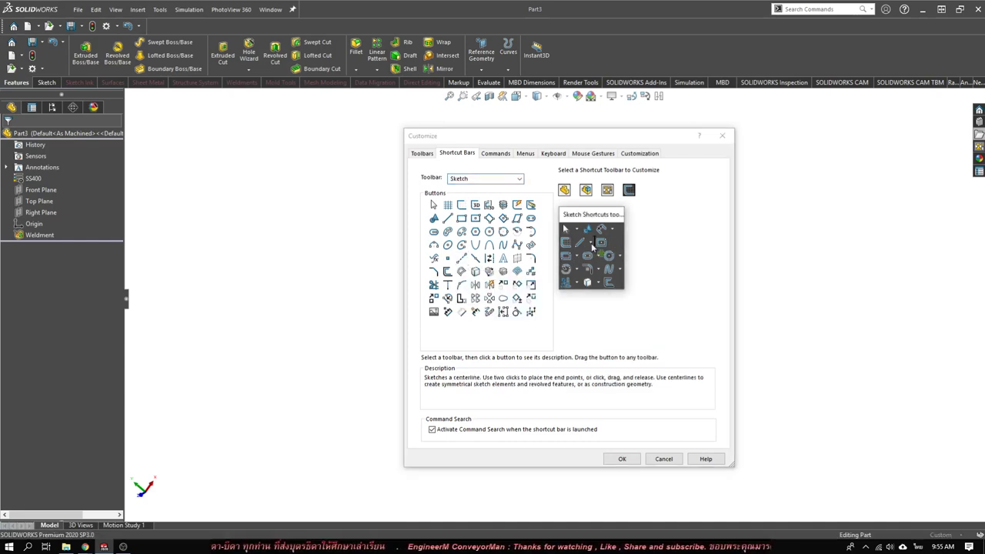
pyautogui.moveTo(591, 243); pyautogui.dragTo(597, 245)
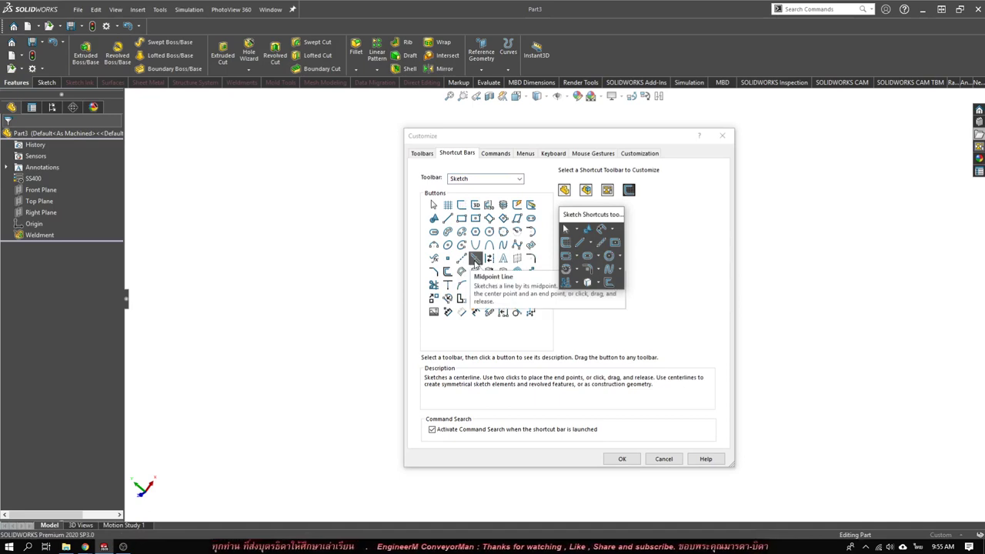
# Add Midpoint Line, Construction Geometry and Extend Entities to the Sketch shortcut bar
pyautogui.moveTo(474, 262); pyautogui.dragTo(608, 247)
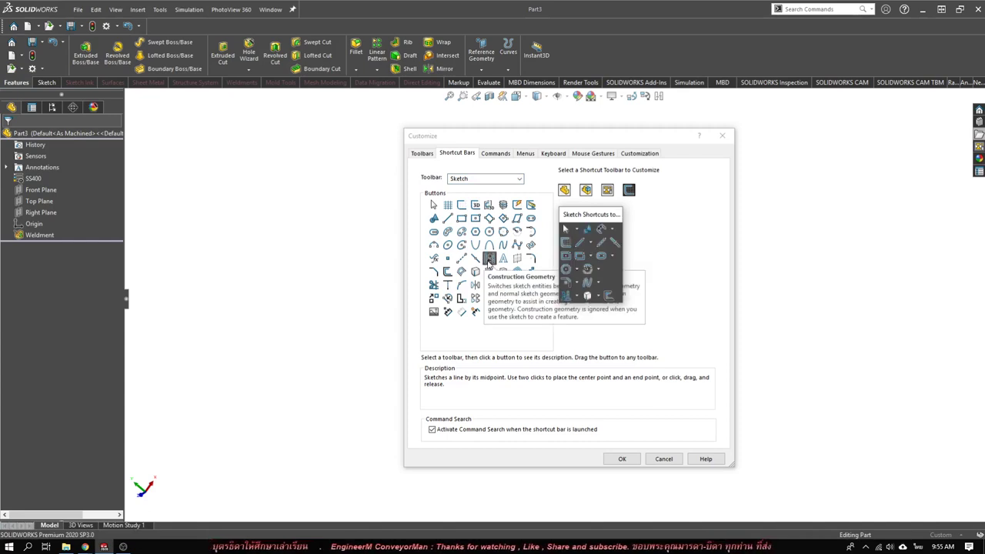
pyautogui.moveTo(489, 262); pyautogui.dragTo(610, 249)
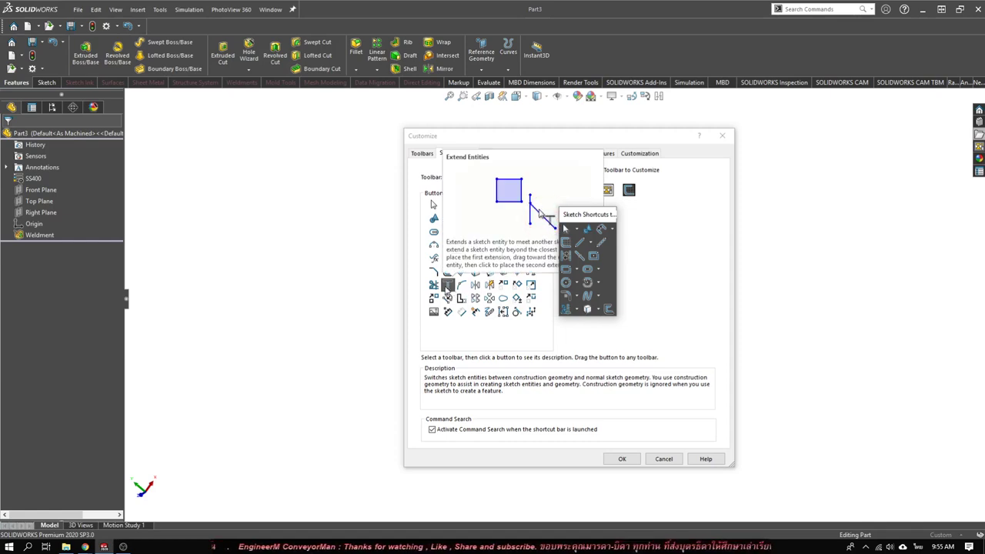
pyautogui.click(449, 286)
pyautogui.moveTo(486, 295); pyautogui.dragTo(610, 250)
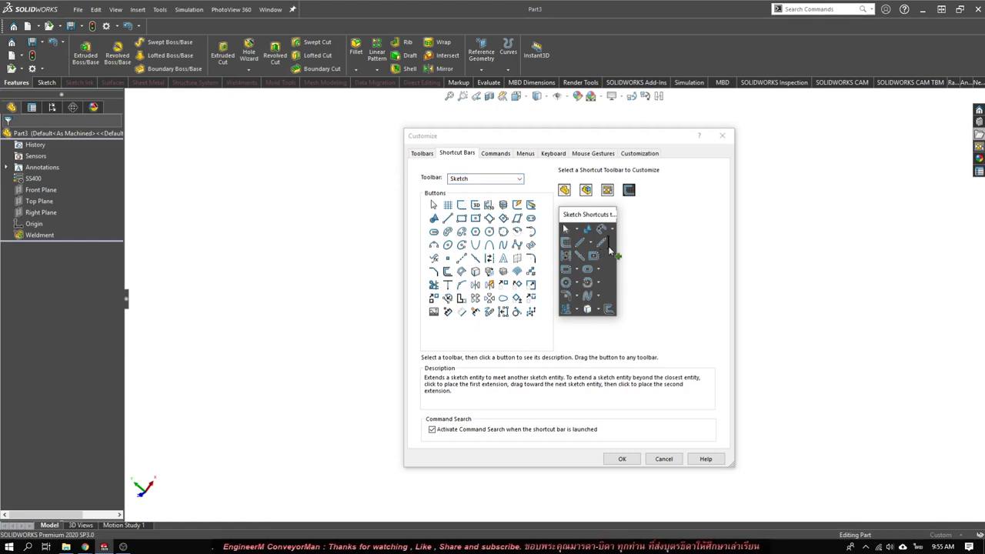
pyautogui.moveTo(587, 281); pyautogui.dragTo(565, 263)
# Remove an unwanted command from the Sketch shortcut bar and rearrange its buttons
pyautogui.click(531, 272)
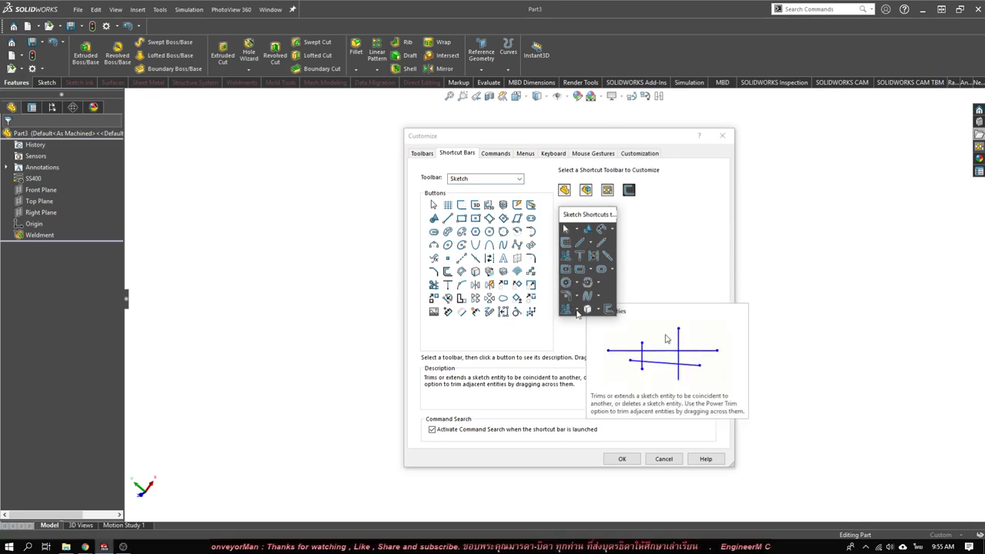
pyautogui.moveTo(567, 311); pyautogui.dragTo(529, 332)
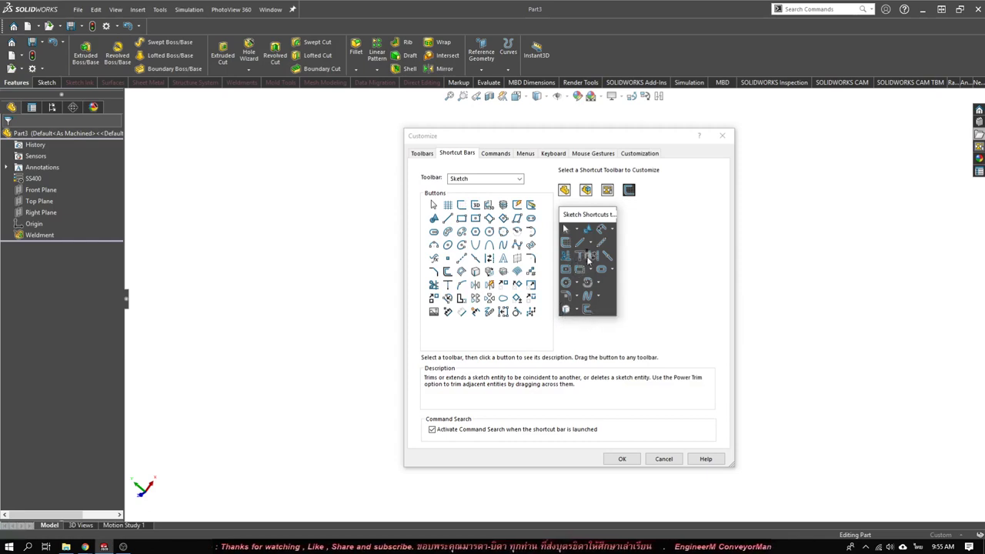
pyautogui.moveTo(589, 262); pyautogui.dragTo(584, 299)
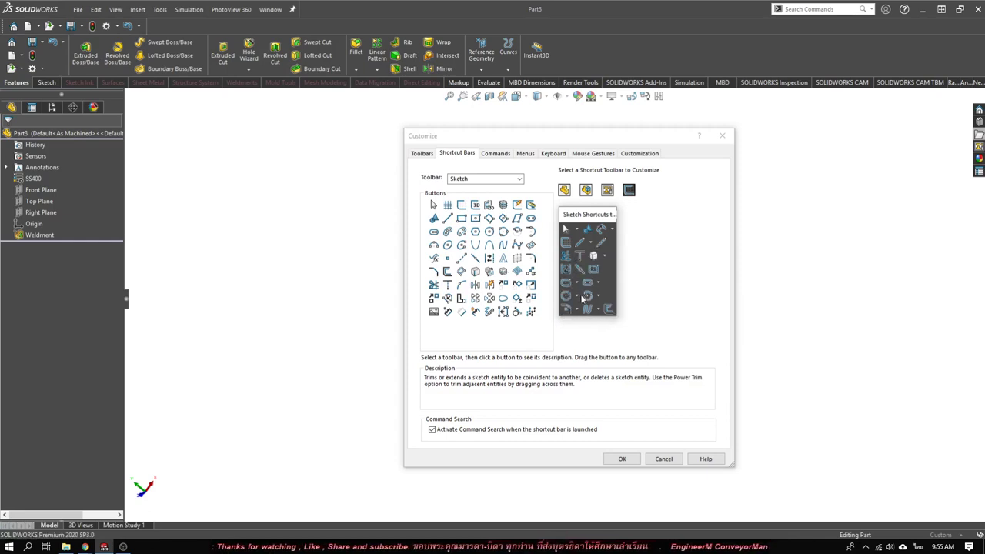
# Add Linear and Circular Sketch Pattern, Mirror Entities, Sketch Picture and Text to the Sketch bar
pyautogui.click(477, 300)
pyautogui.moveTo(487, 298); pyautogui.dragTo(615, 311)
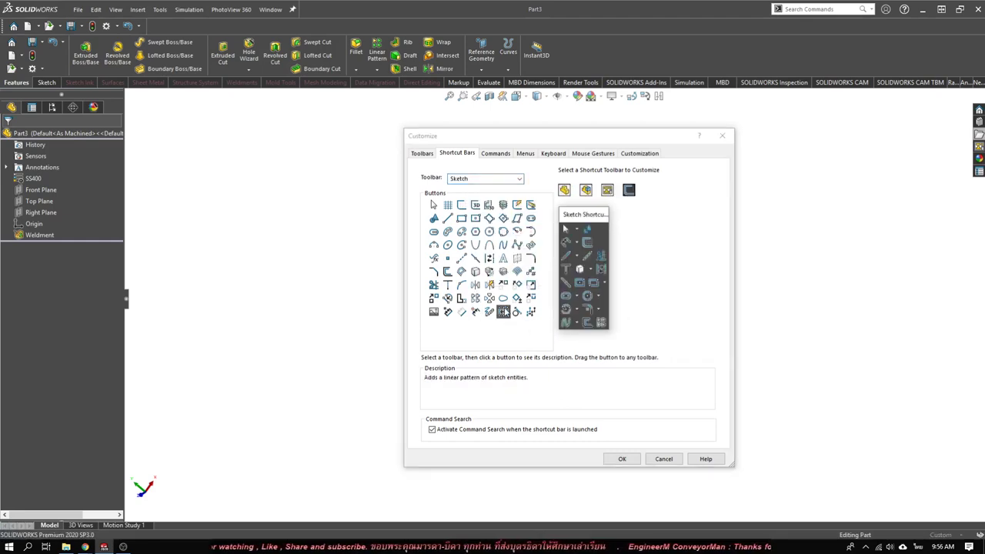
pyautogui.moveTo(490, 299)
pyautogui.mouseDown()
pyautogui.moveTo(551, 327)
pyautogui.moveTo(600, 321)
pyautogui.mouseUp()
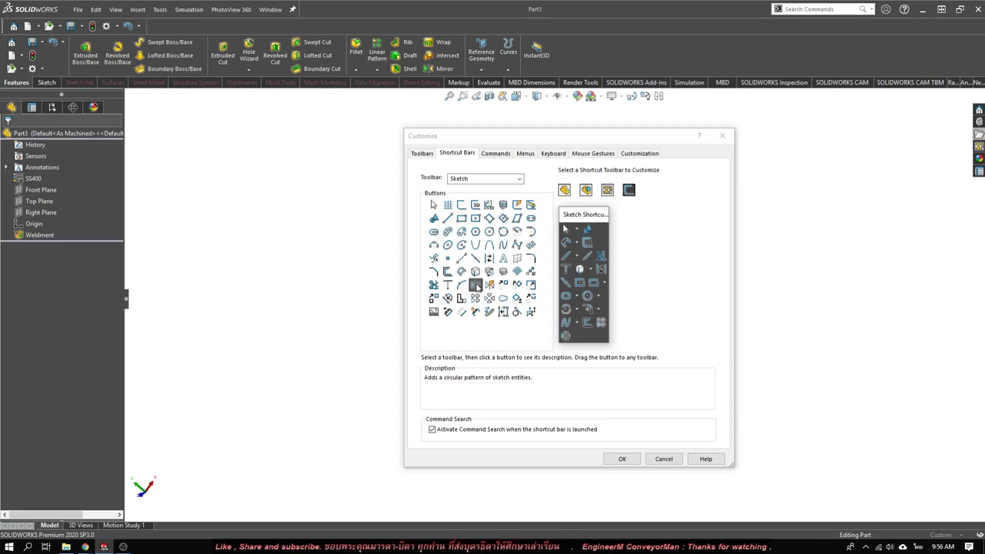
pyautogui.moveTo(475, 284); pyautogui.dragTo(572, 337)
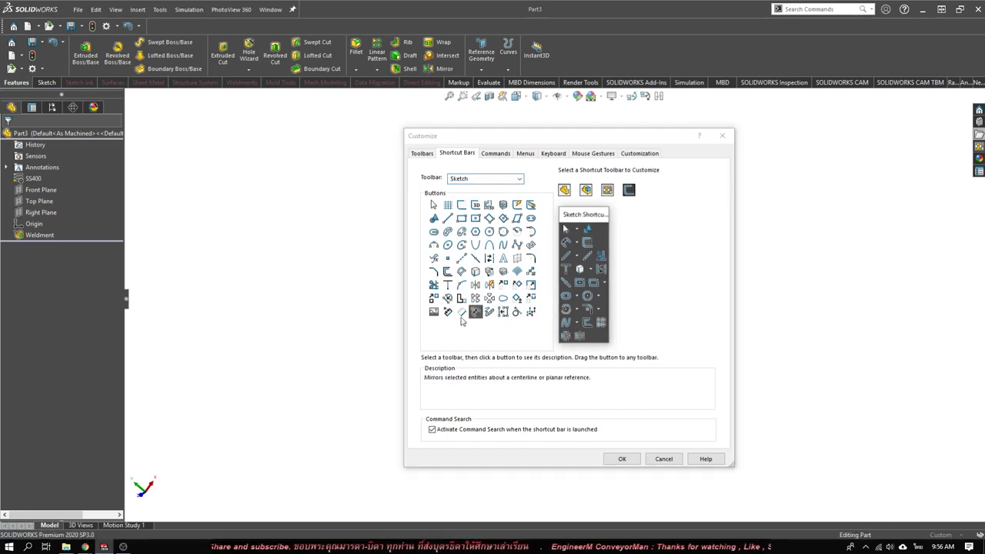
pyautogui.moveTo(434, 311); pyautogui.dragTo(590, 338)
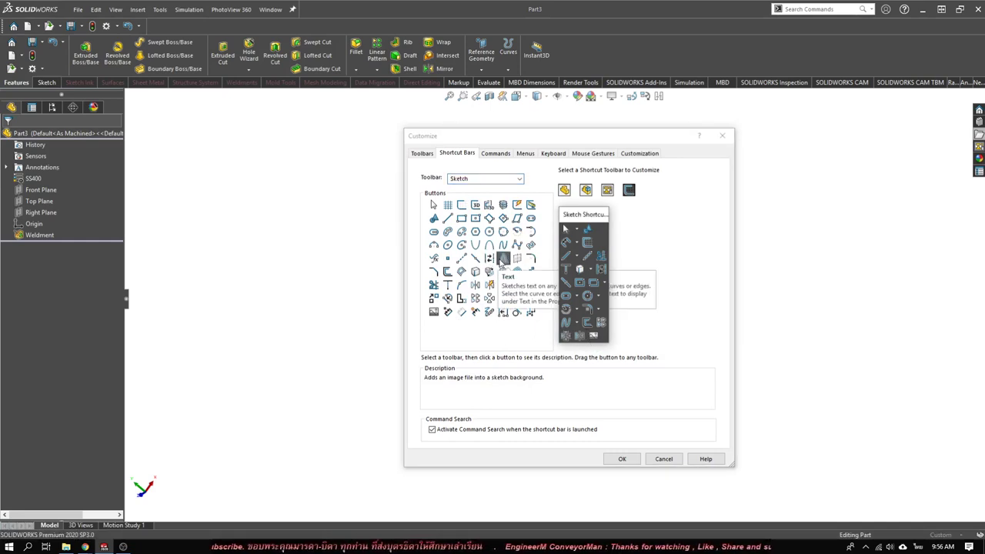
pyautogui.moveTo(502, 259); pyautogui.dragTo(575, 342)
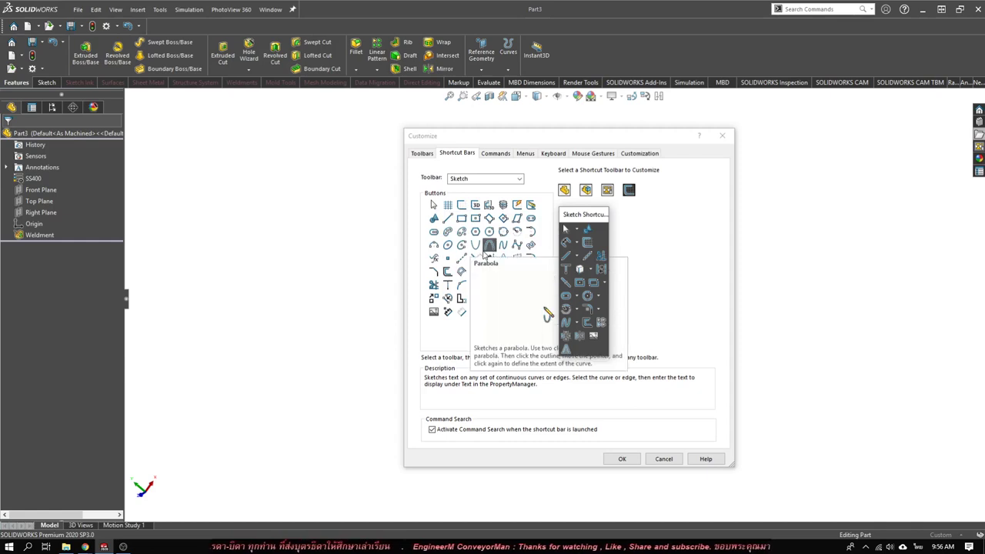
# Add Polygon, Straight Slot, Intersection Curve, Segment, Spline on Surface and 3D Sketch On Plane to the Sketch bar
pyautogui.moveTo(489, 217); pyautogui.dragTo(583, 354)
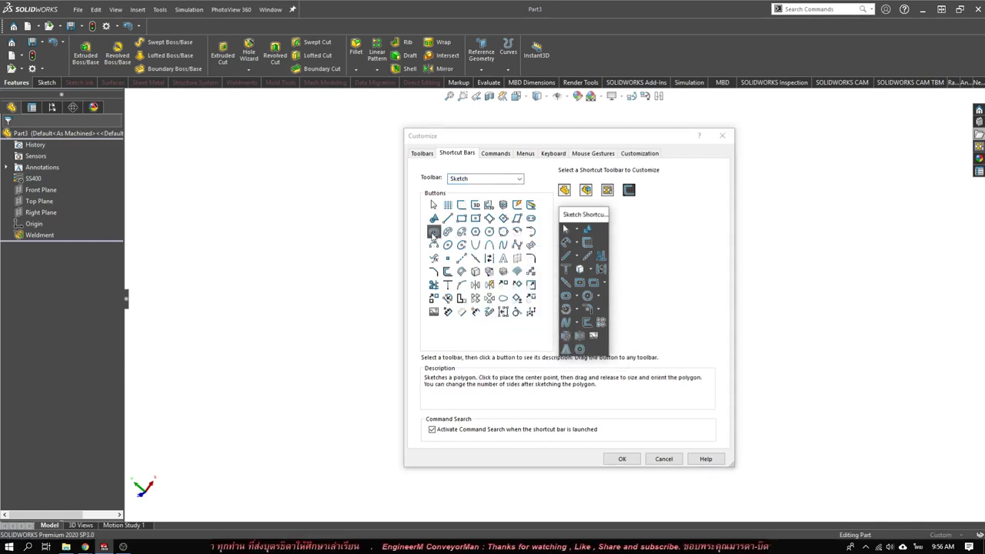
pyautogui.moveTo(529, 218); pyautogui.dragTo(597, 356)
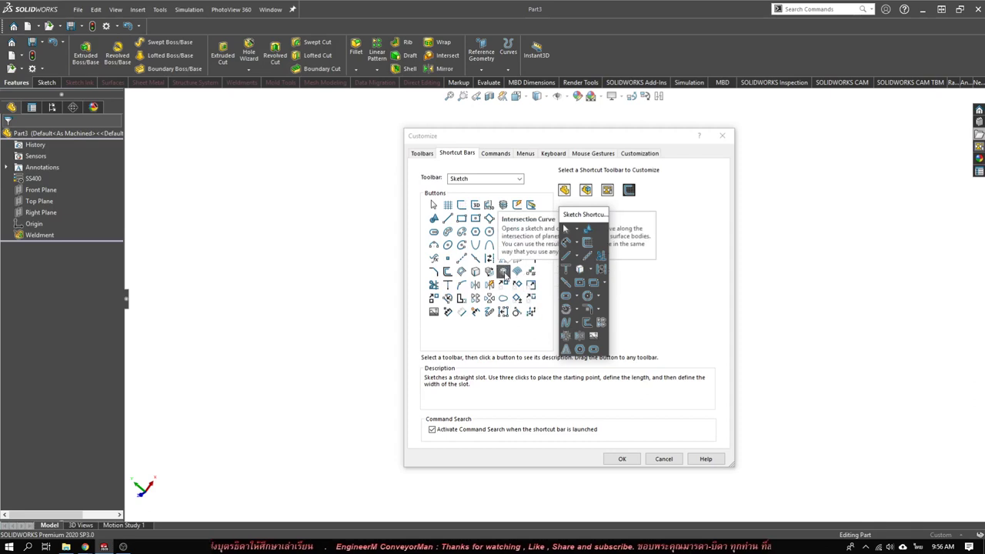
pyautogui.moveTo(503, 273); pyautogui.dragTo(567, 362)
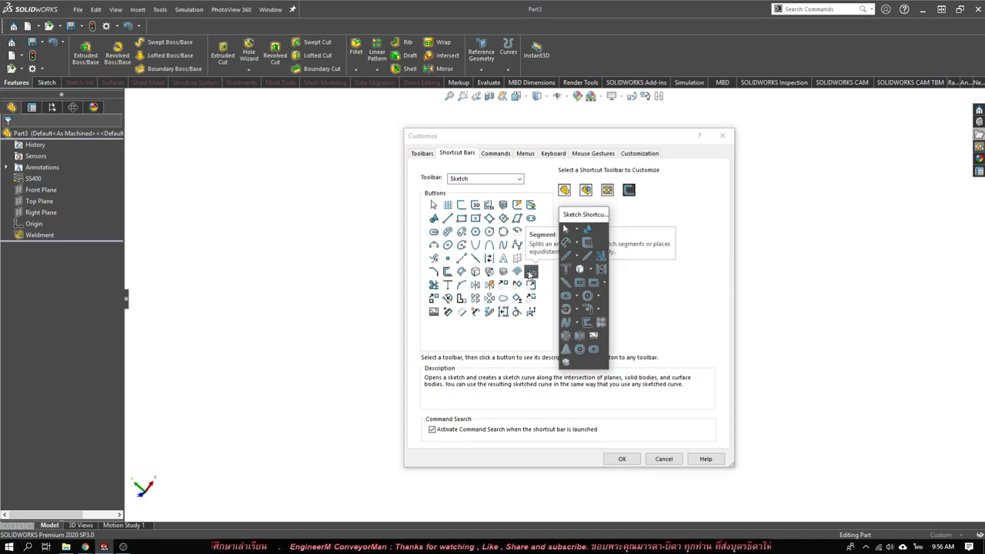
pyautogui.moveTo(530, 273); pyautogui.dragTo(581, 366)
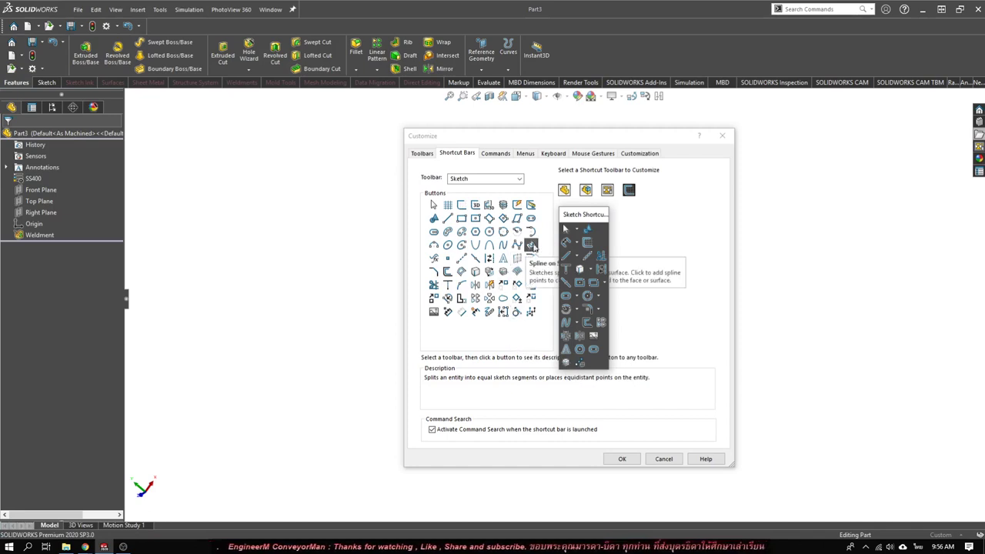
pyautogui.moveTo(577, 216); pyautogui.dragTo(670, 191)
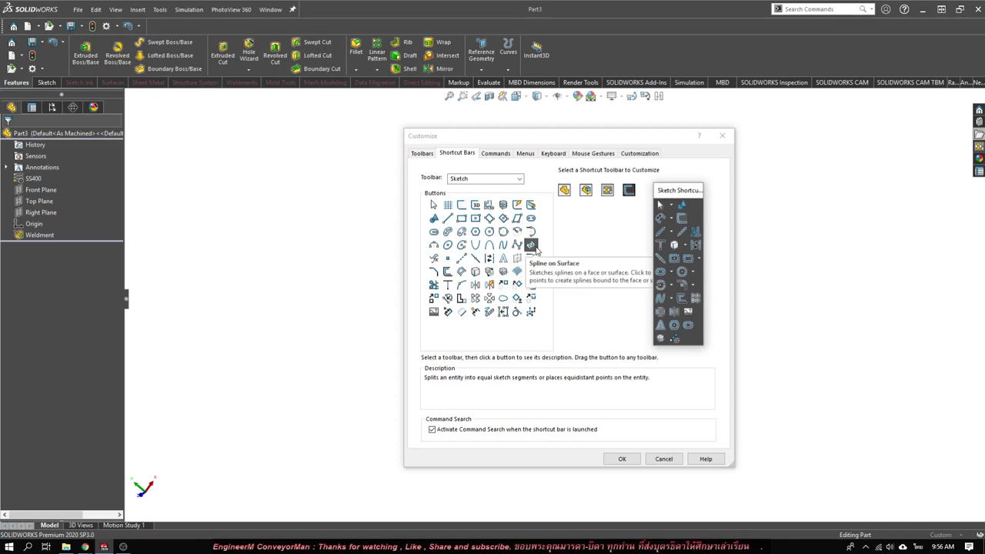
pyautogui.moveTo(531, 245); pyautogui.dragTo(688, 338)
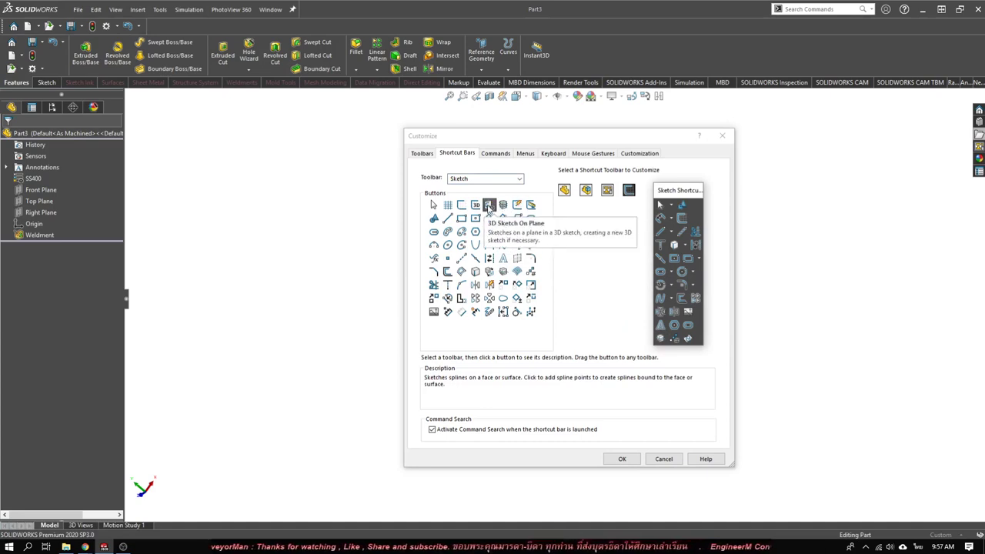
pyautogui.moveTo(489, 206)
pyautogui.mouseDown()
pyautogui.moveTo(676, 218)
pyautogui.moveTo(676, 209)
pyautogui.mouseUp()
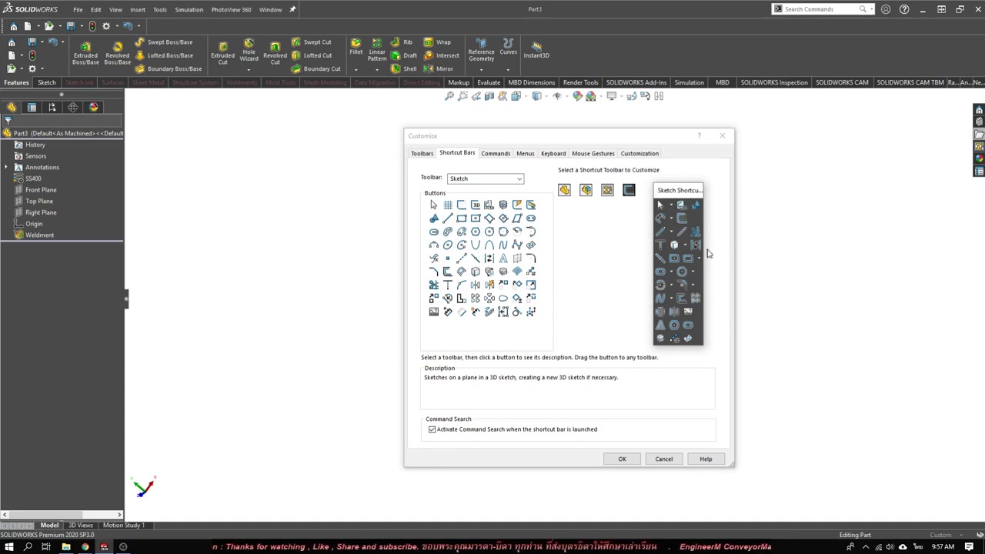
# Widen the Sketch shortcut bar to five columns and add Smart Dimension to it
pyautogui.moveTo(703, 225); pyautogui.dragTo(745, 222)
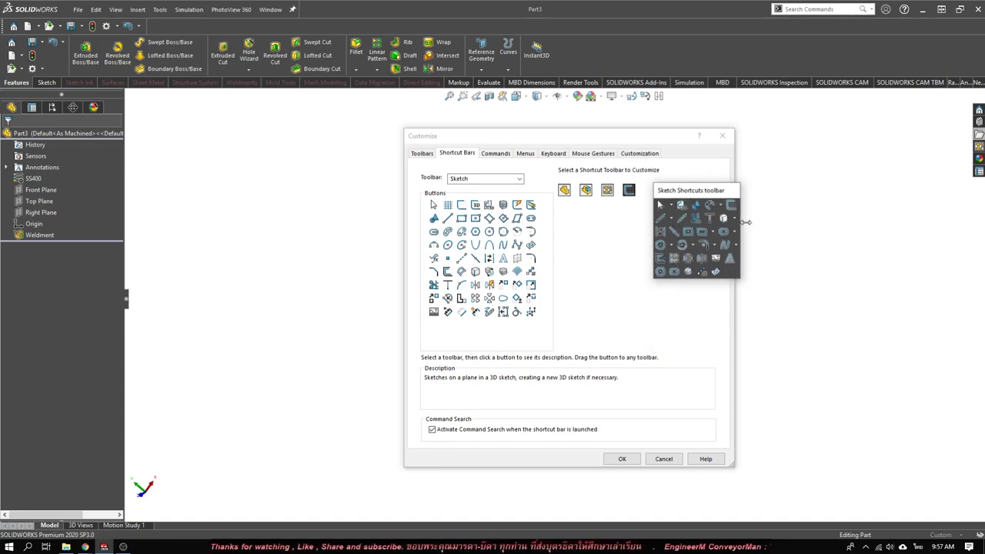
pyautogui.moveTo(697, 192); pyautogui.dragTo(606, 213)
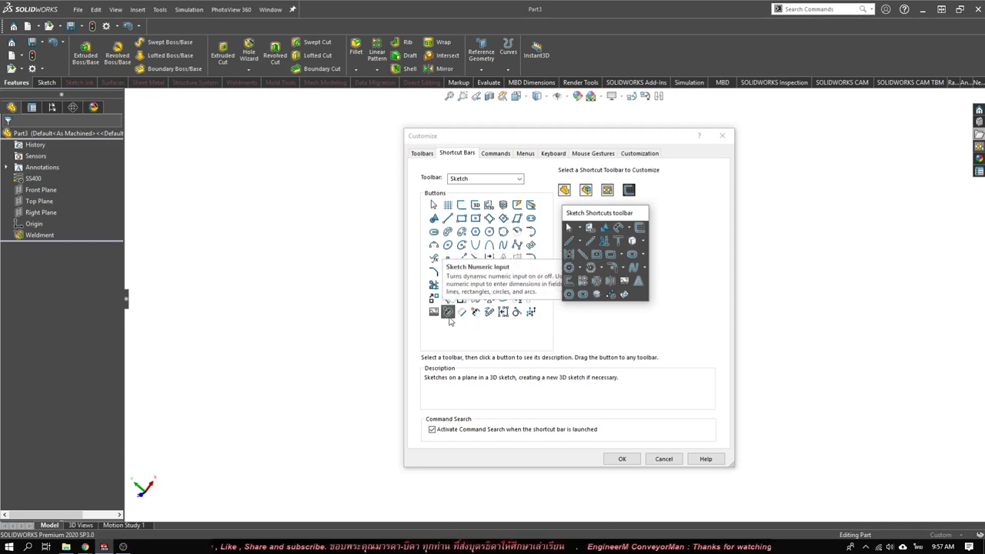
pyautogui.moveTo(476, 311); pyautogui.dragTo(638, 294)
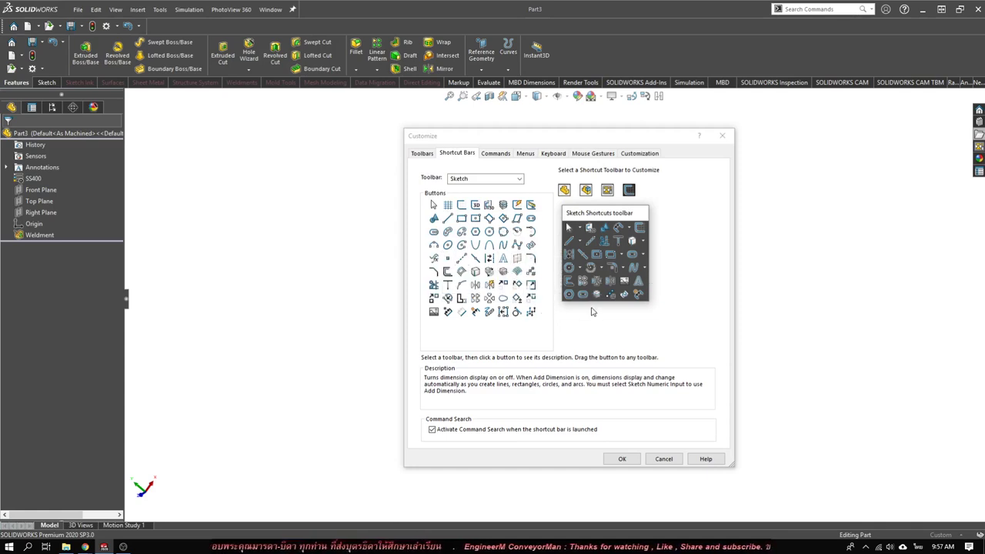
# Add Move, Rotate, Scale and Copy Entities to the Sketch bar, then widen it further
pyautogui.moveTo(508, 288); pyautogui.dragTo(649, 302)
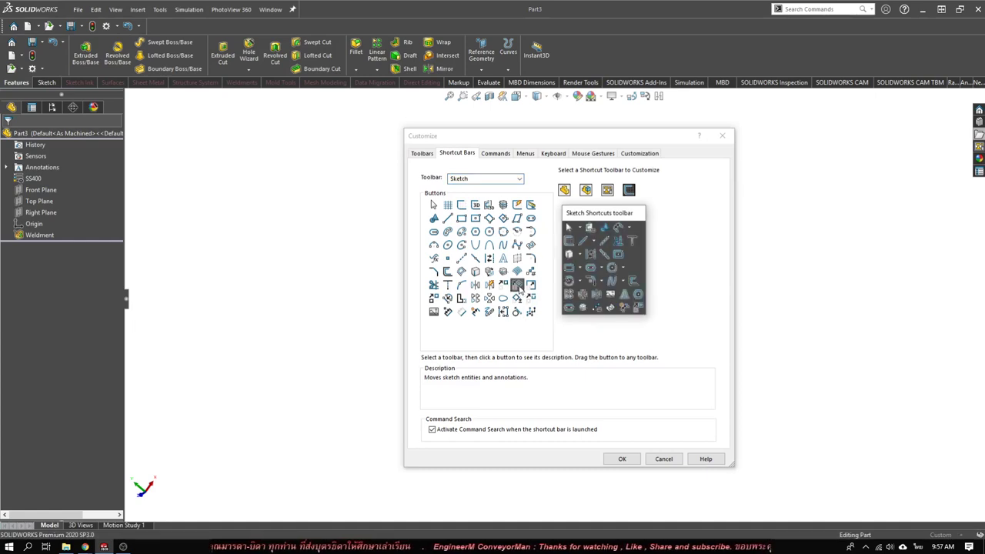
pyautogui.moveTo(517, 285); pyautogui.dragTo(645, 311)
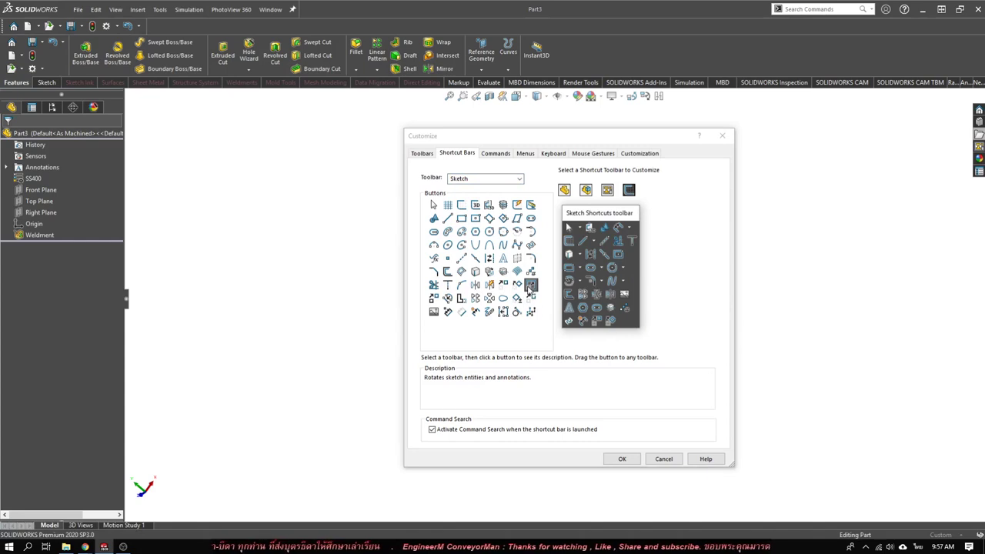
pyautogui.moveTo(531, 285); pyautogui.dragTo(622, 322)
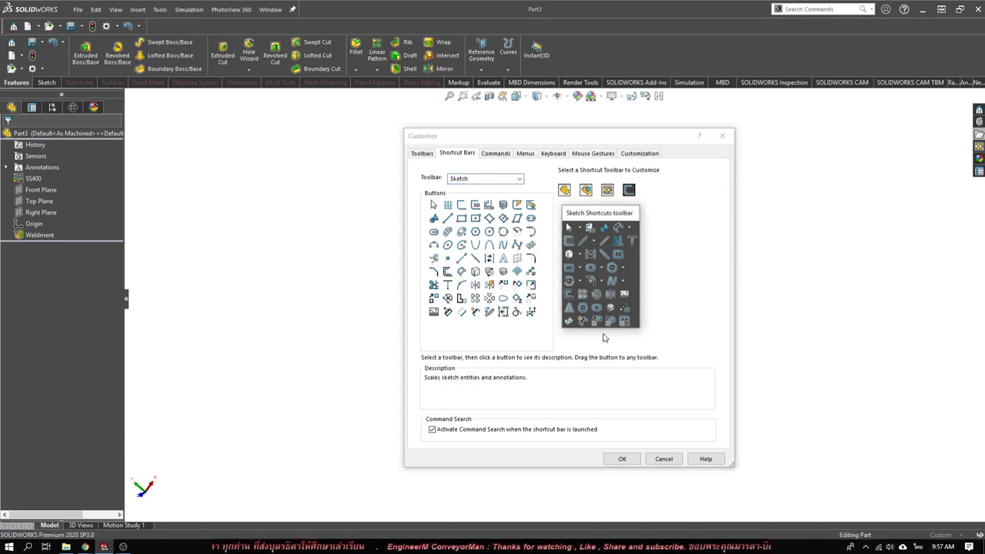
pyautogui.click(434, 303)
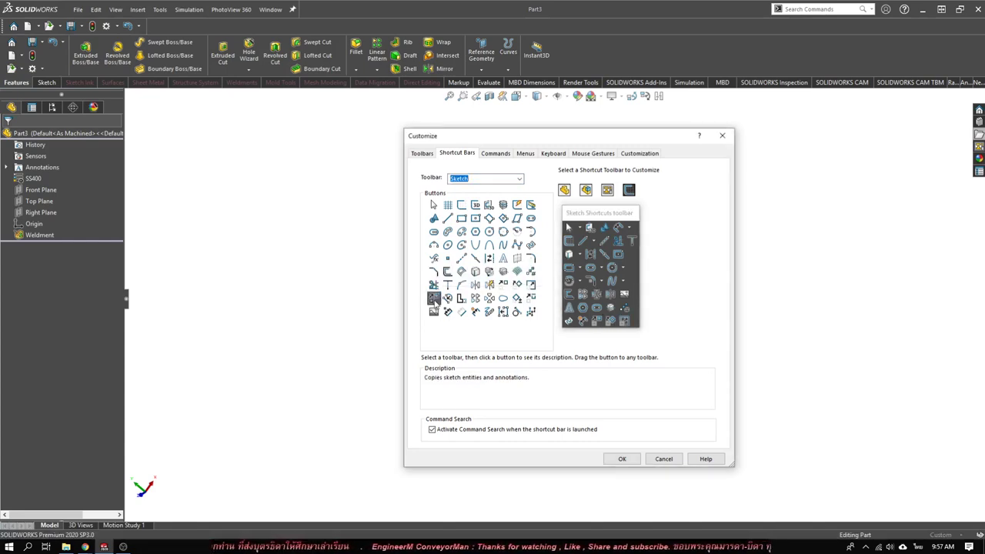
pyautogui.moveTo(435, 302); pyautogui.dragTo(594, 324)
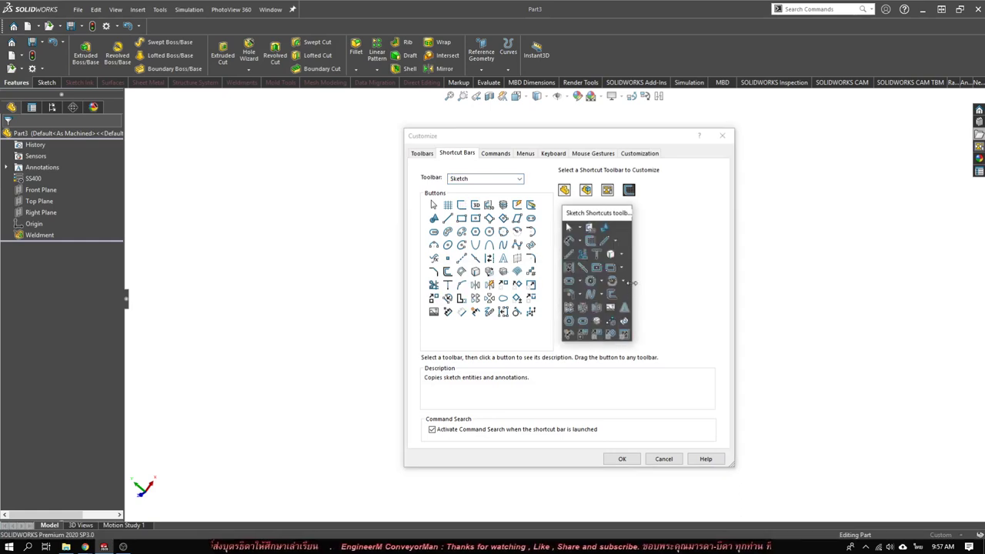
pyautogui.moveTo(635, 282); pyautogui.dragTo(662, 280)
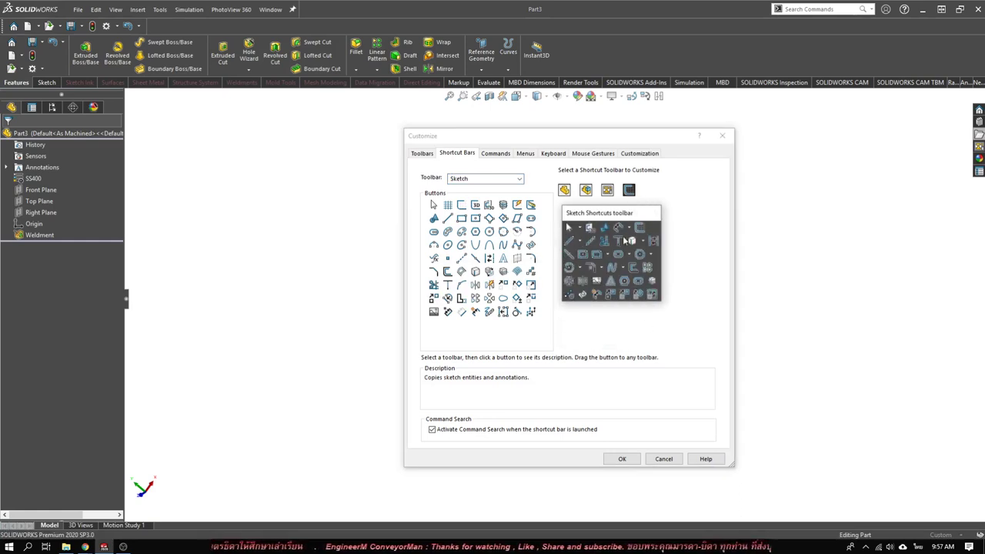
pyautogui.moveTo(608, 217); pyautogui.dragTo(605, 216)
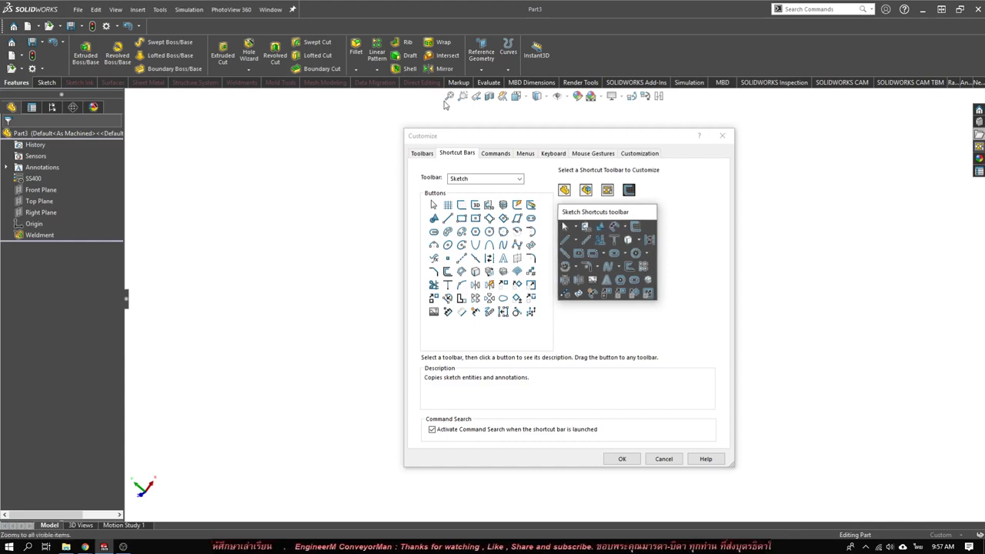
# Put Save and Rebuild from the Standard toolbar onto the heads-up view toolbar
pyautogui.click(519, 178)
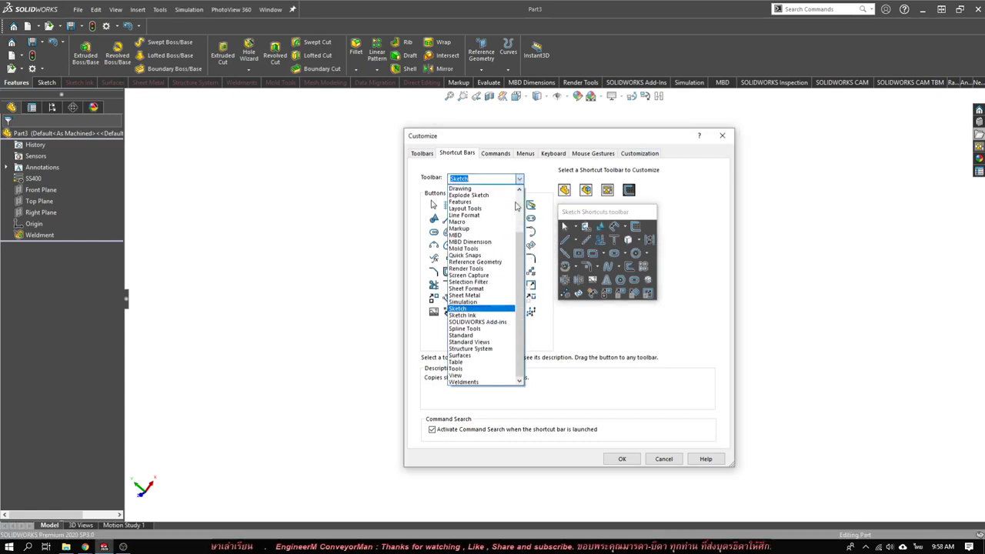
pyautogui.click(469, 339)
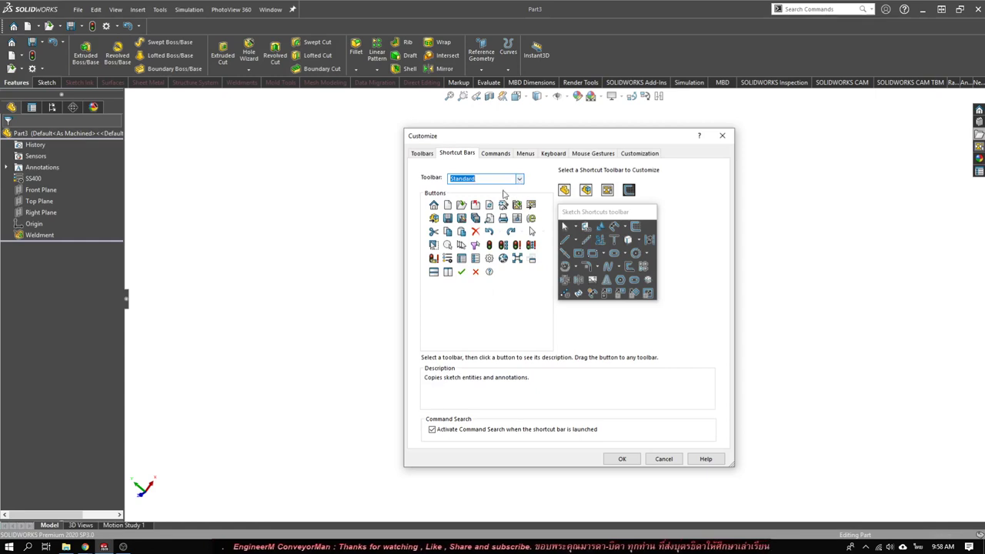
pyautogui.moveTo(447, 219); pyautogui.dragTo(444, 97)
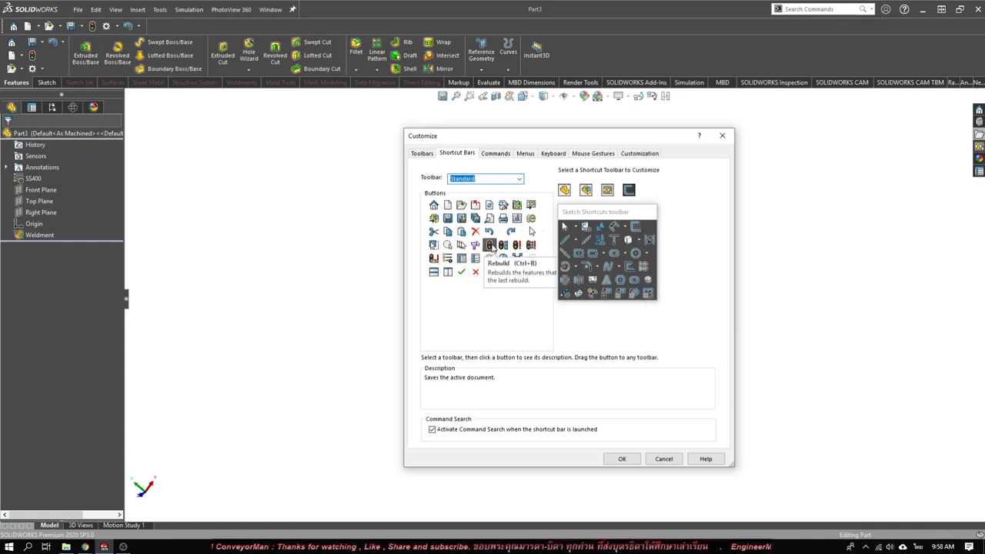
pyautogui.moveTo(488, 244); pyautogui.dragTo(451, 97)
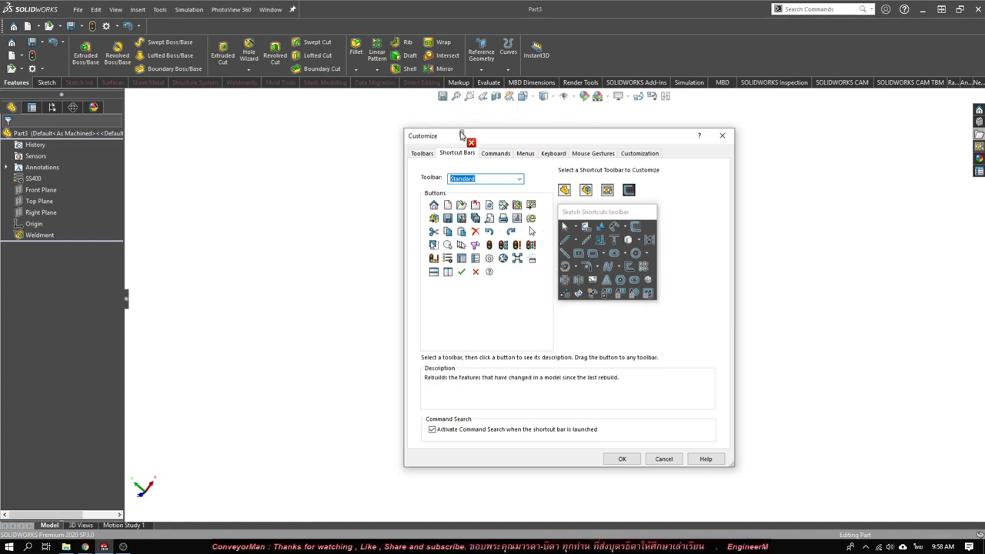
# Add Normal To and the custom named view command from Standard Views to the view toolbar
pyautogui.click(519, 178)
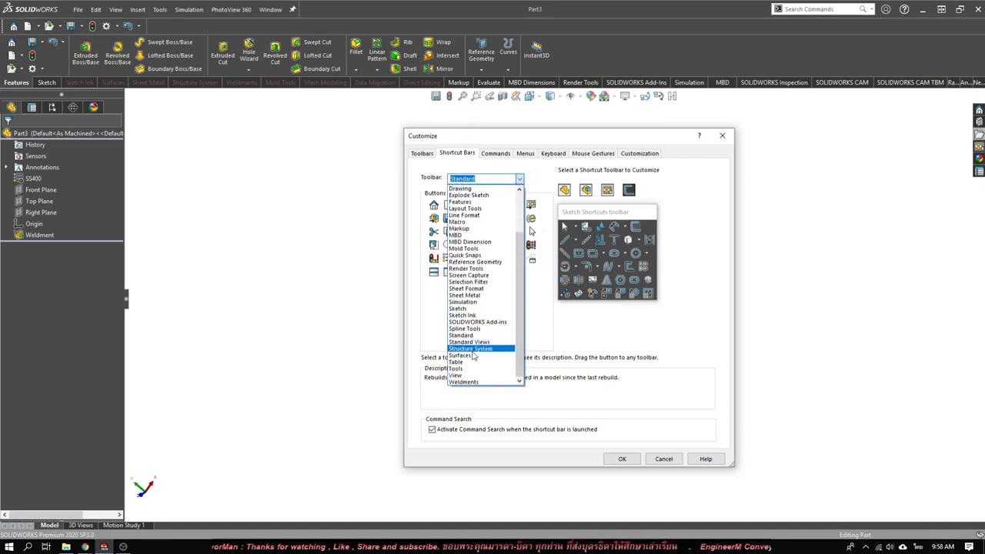
pyautogui.click(469, 342)
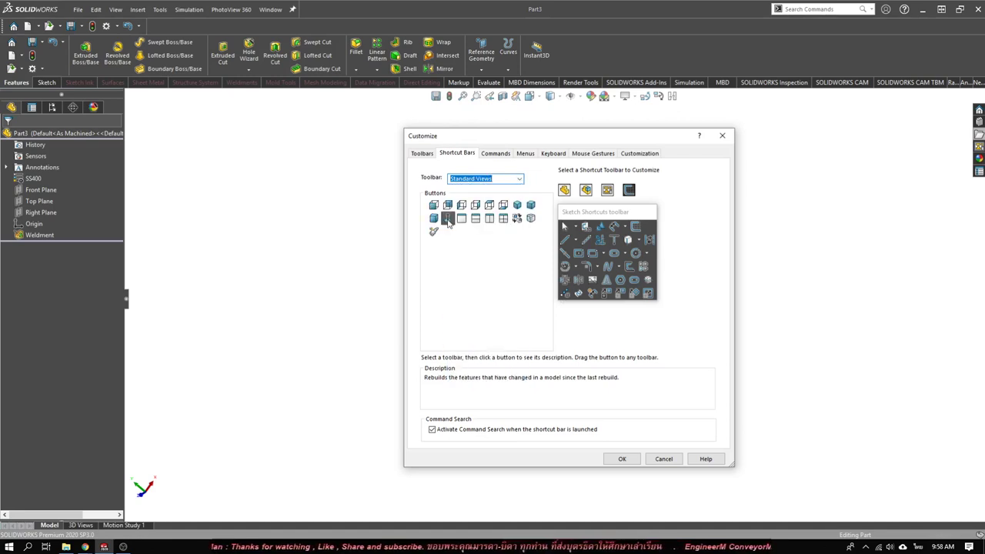
pyautogui.moveTo(447, 218)
pyautogui.mouseDown()
pyautogui.moveTo(477, 137)
pyautogui.moveTo(684, 107)
pyautogui.mouseUp()
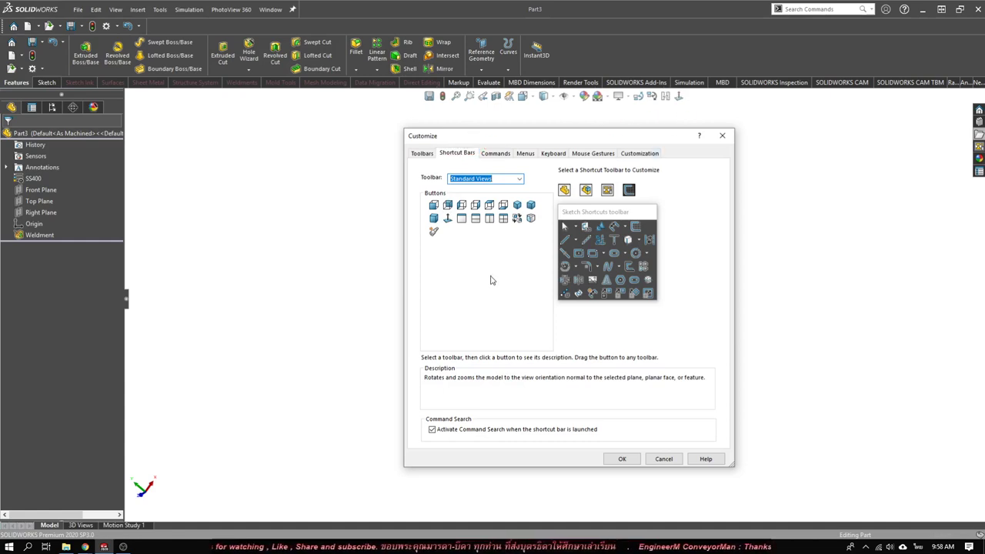
pyautogui.moveTo(434, 231)
pyautogui.mouseDown()
pyautogui.moveTo(428, 106)
pyautogui.moveTo(687, 104)
pyautogui.mouseUp()
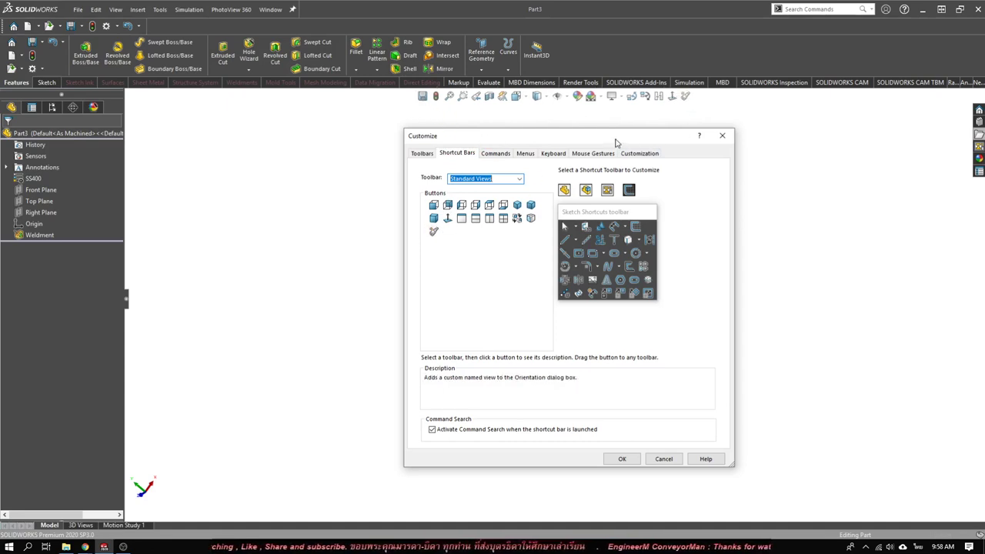
pyautogui.moveTo(616, 142); pyautogui.dragTo(585, 135)
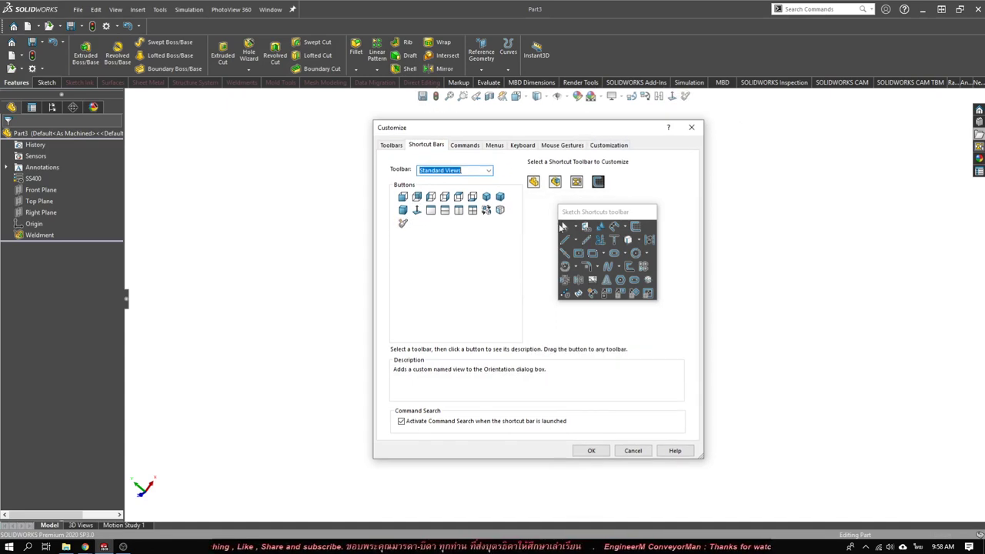
# Close Customize with OK and test the S-key shortcut bar in the graphics area twice
pyautogui.click(591, 451)
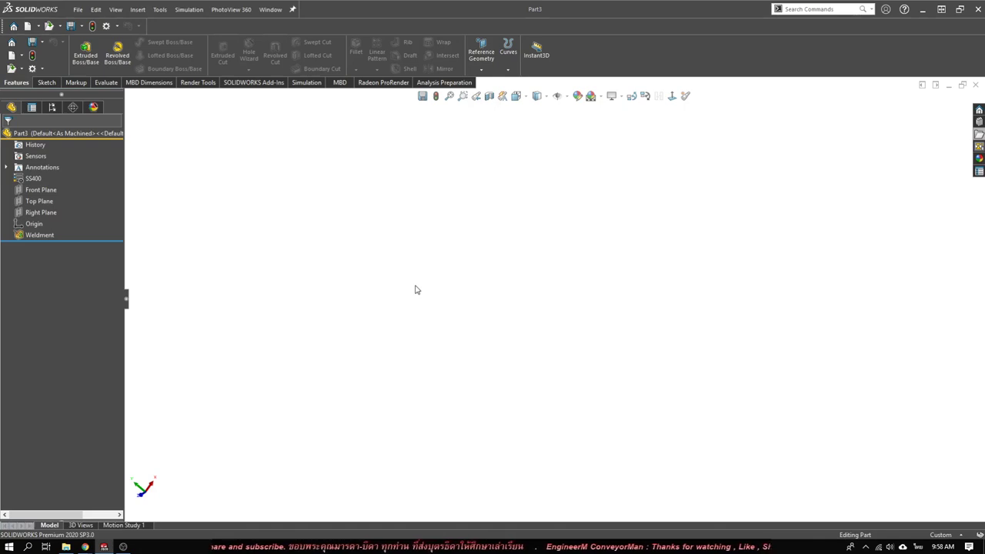
pyautogui.press('s')
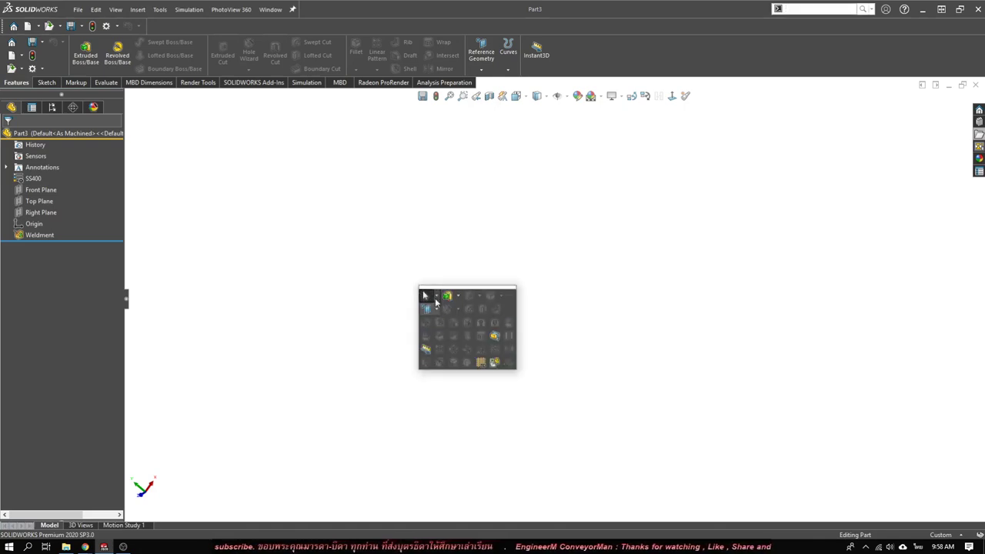
pyautogui.click(341, 253)
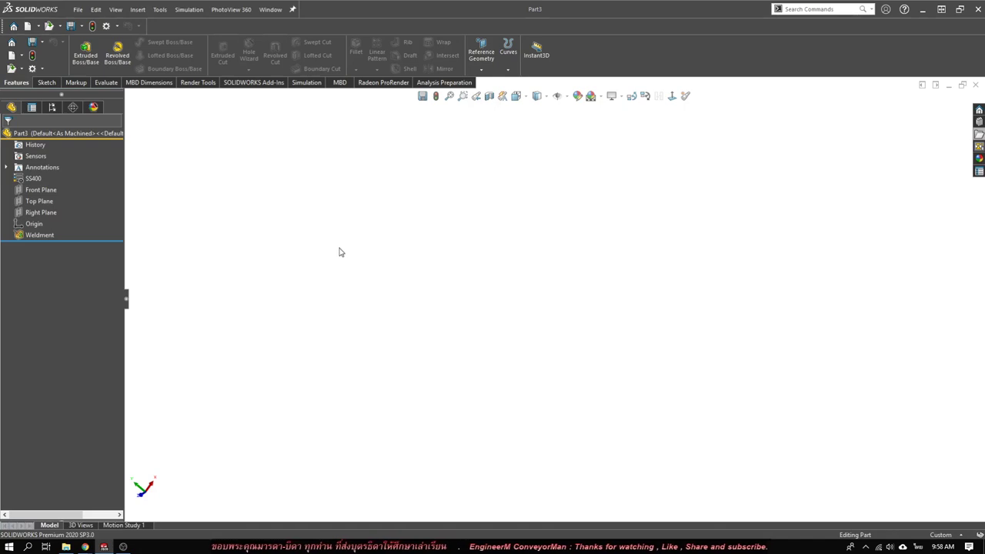
pyautogui.press('s')
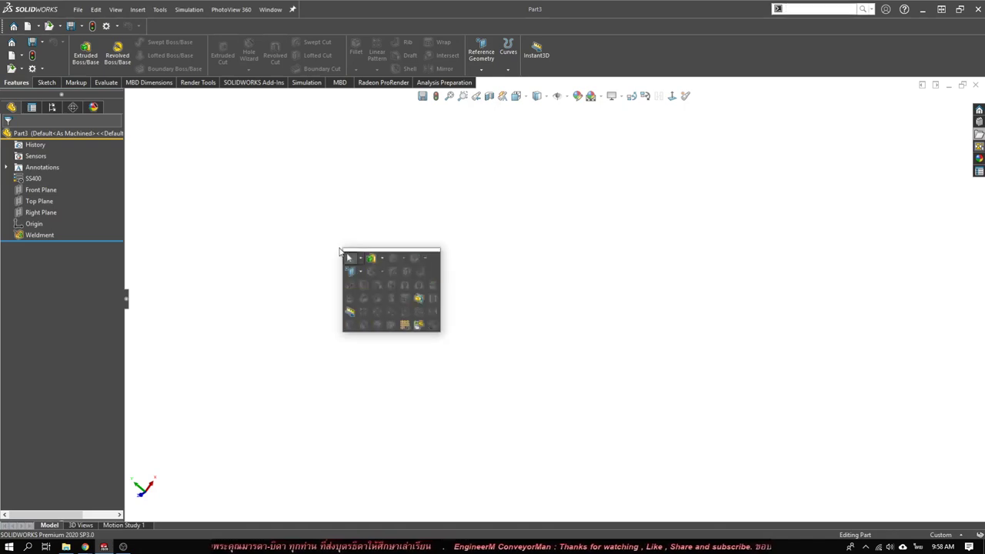